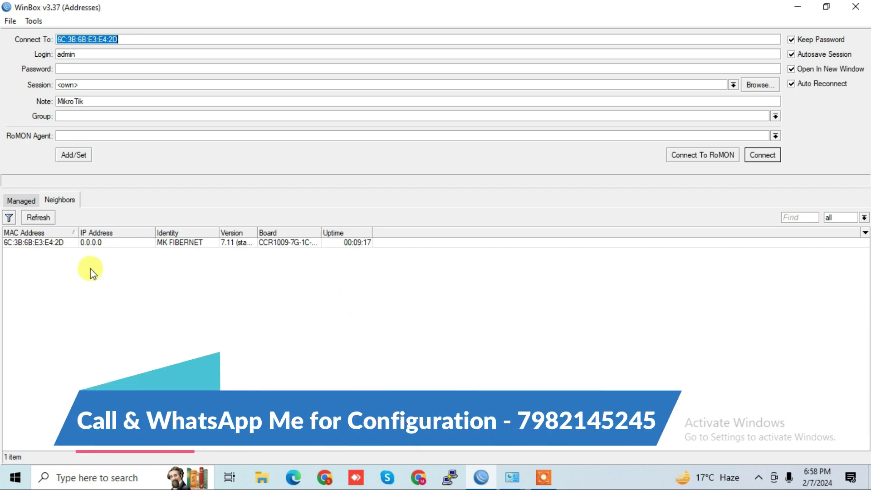
- Connect to the MK FIBERNET neighbor and log in as admin with the router password
left_click(45, 242)
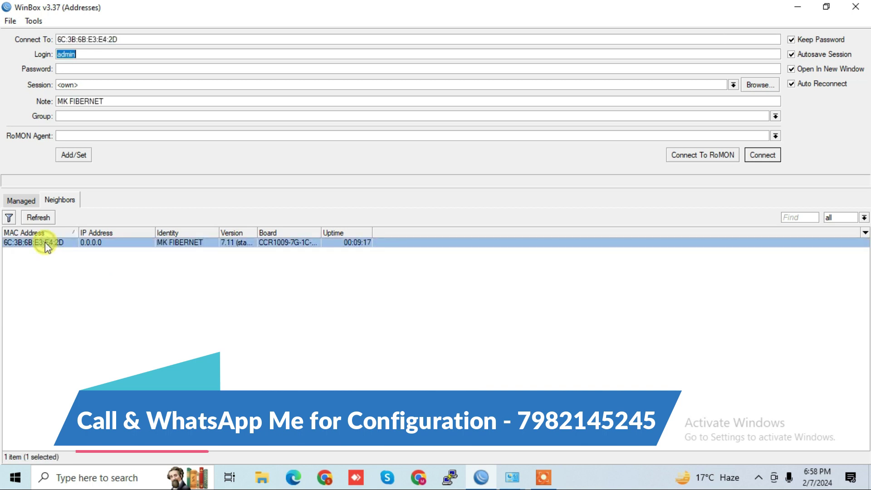
left_click(762, 155)
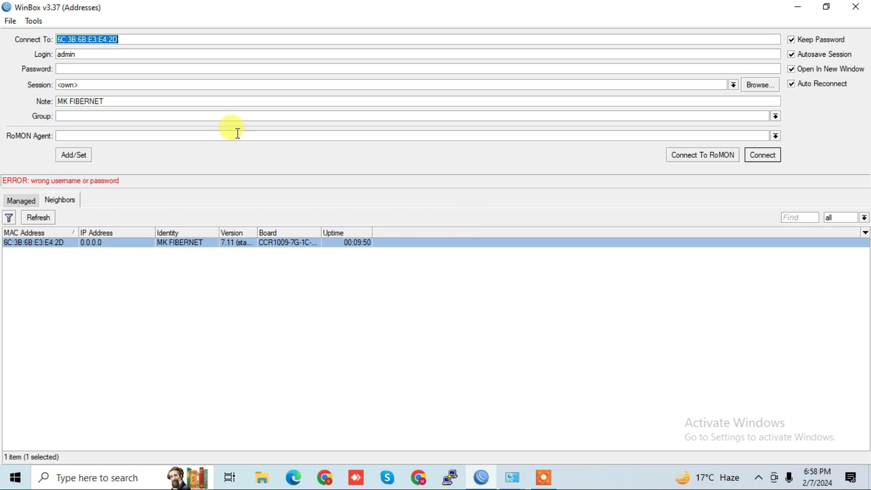
left_click(113, 73)
type("*")
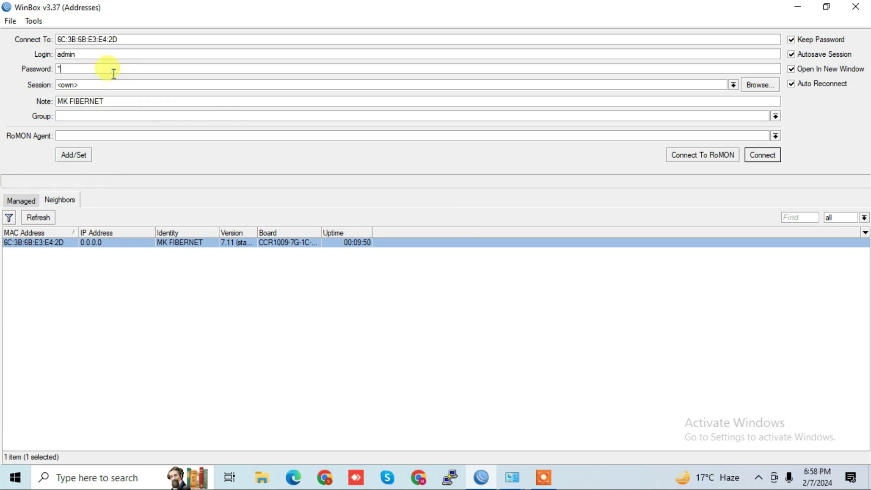
key("Return")
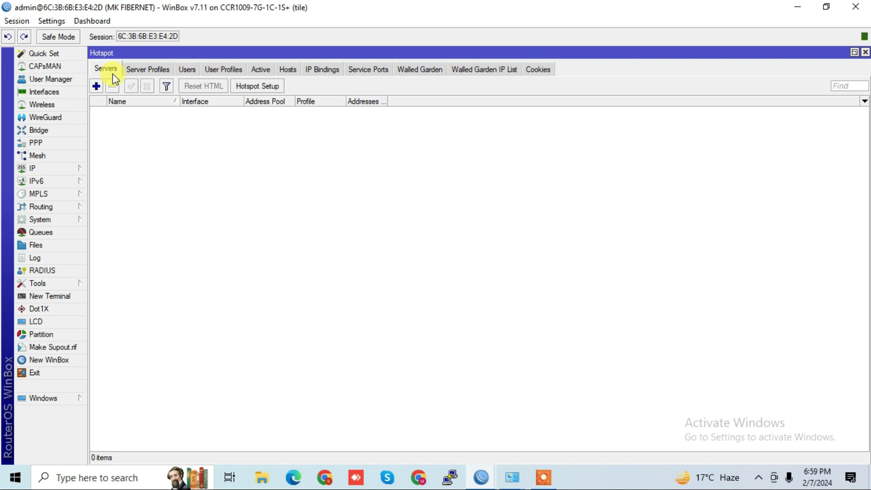
- Close the Hotspot and DHCP Server windows and show the Interface List
left_click(865, 53)
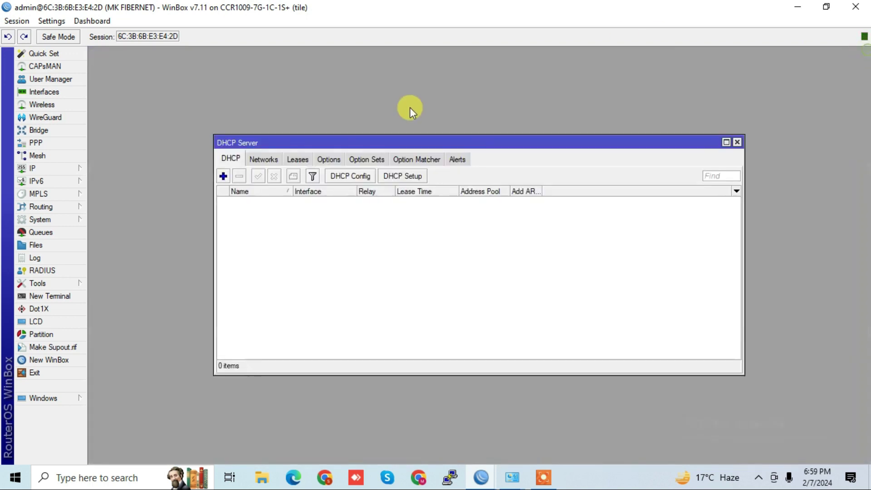
left_click(738, 143)
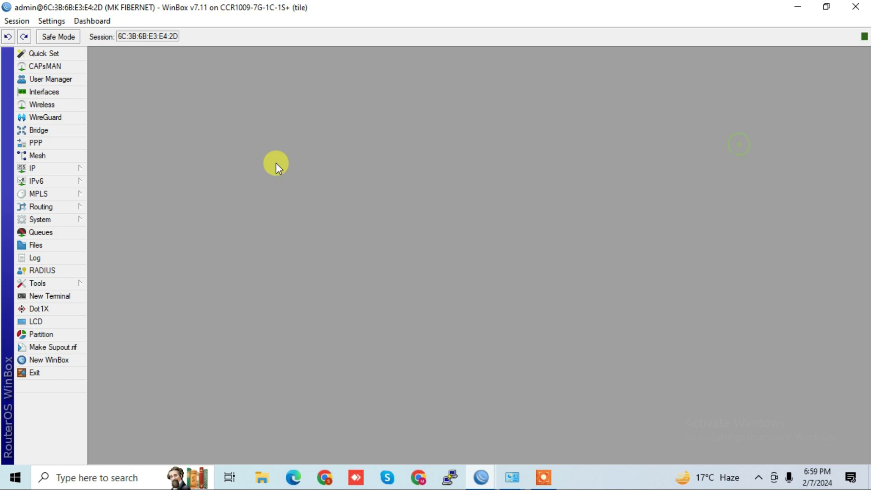
left_click(46, 94)
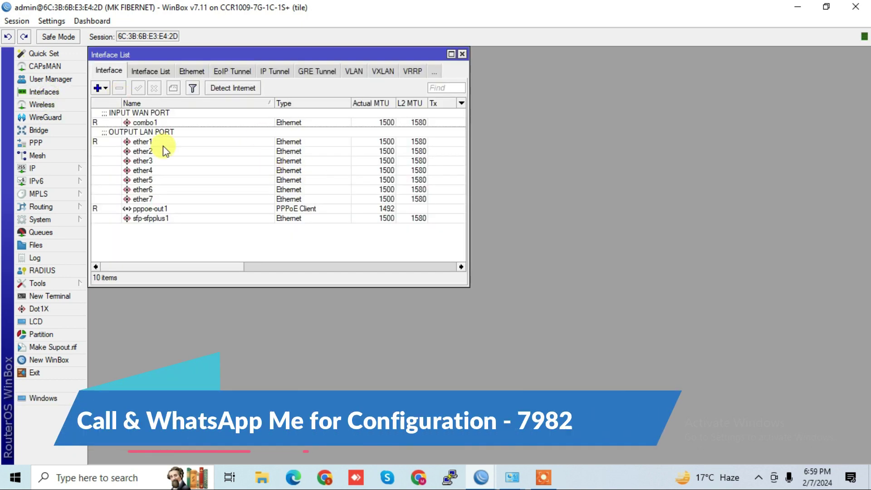
- Open ether1's comment dialog and confirm it without changes
left_click(143, 143)
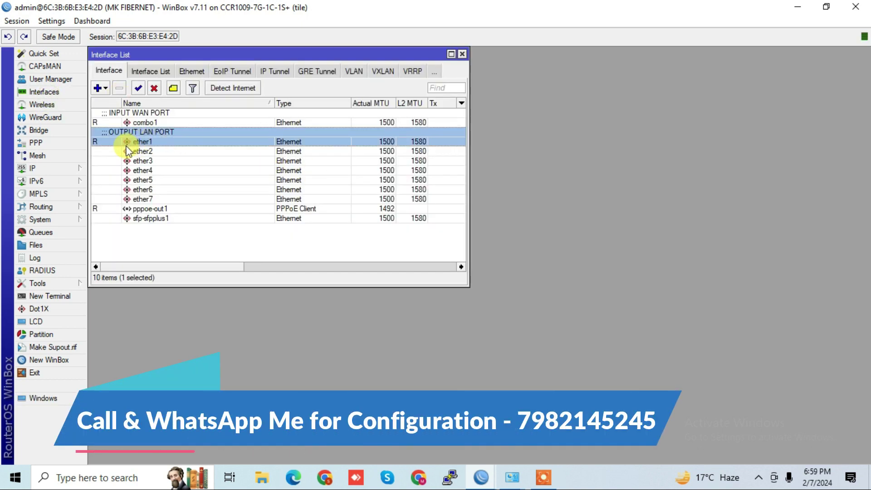
left_click(157, 122)
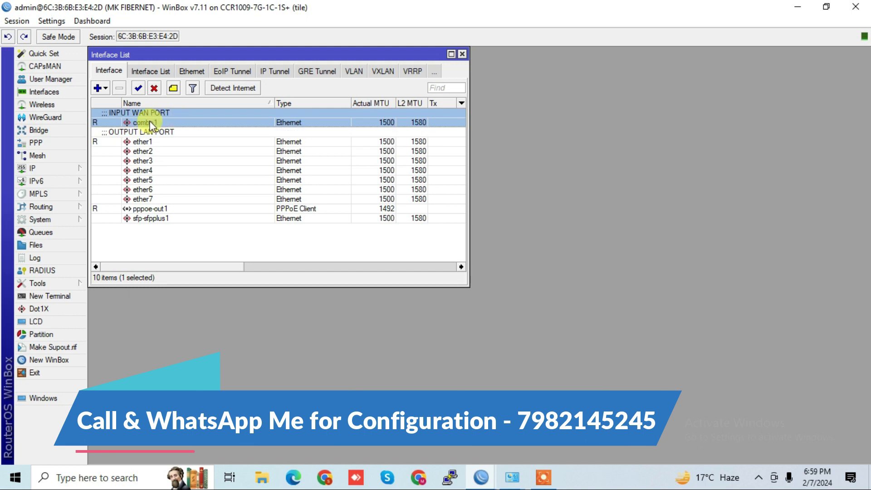
left_click(150, 142)
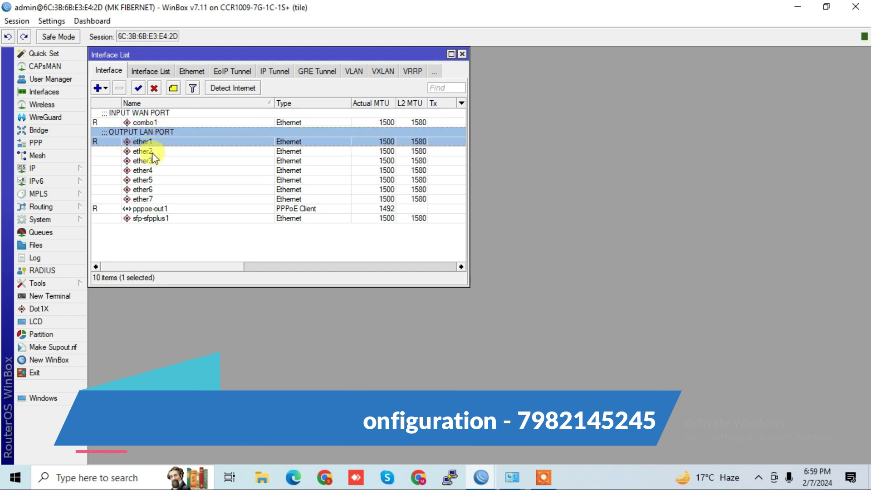
left_click(173, 89)
key("ctrl+c")
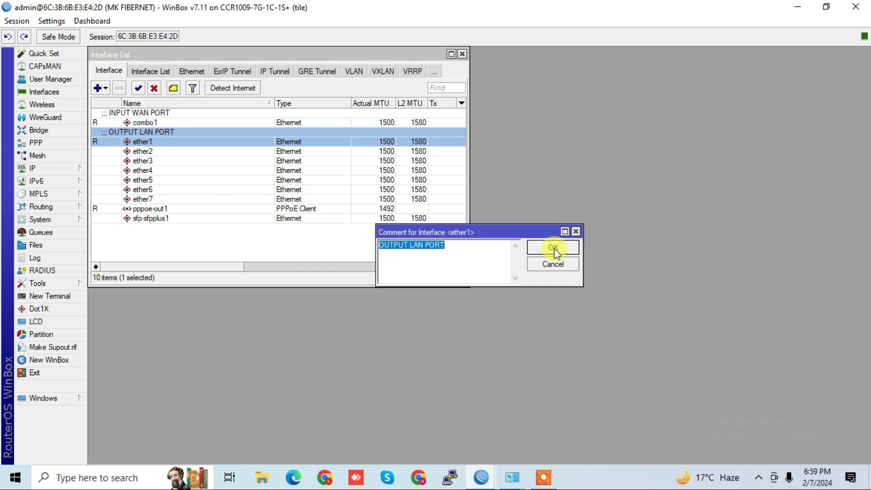
left_click(555, 249)
- Comment ether2 and ether3 as 'OUTPUT LAN PORT'
left_click(144, 151)
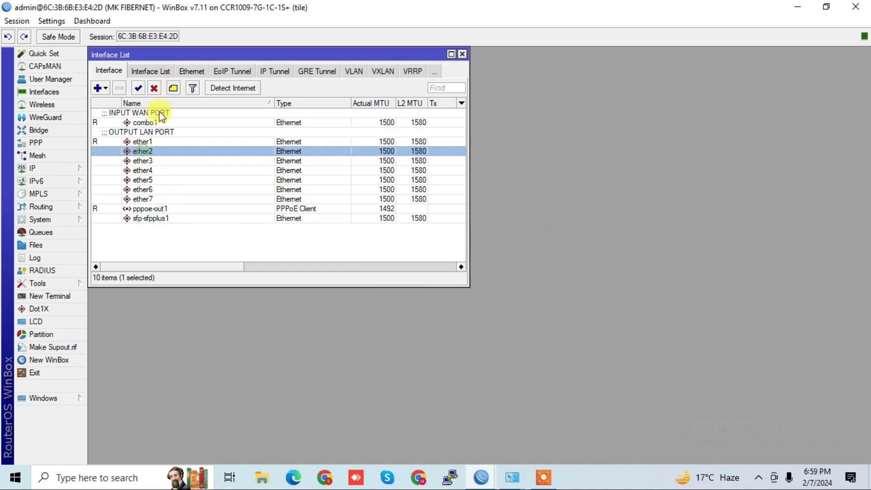
left_click(172, 90)
key("ctrl+v")
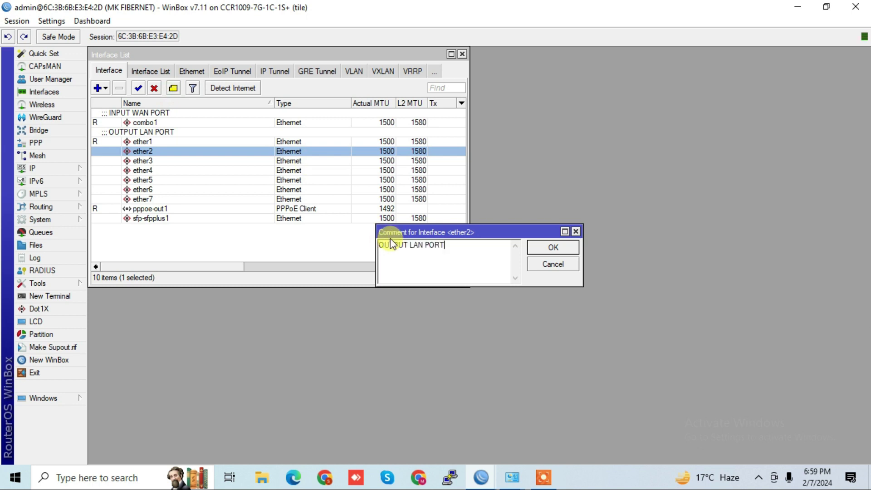
left_click(553, 247)
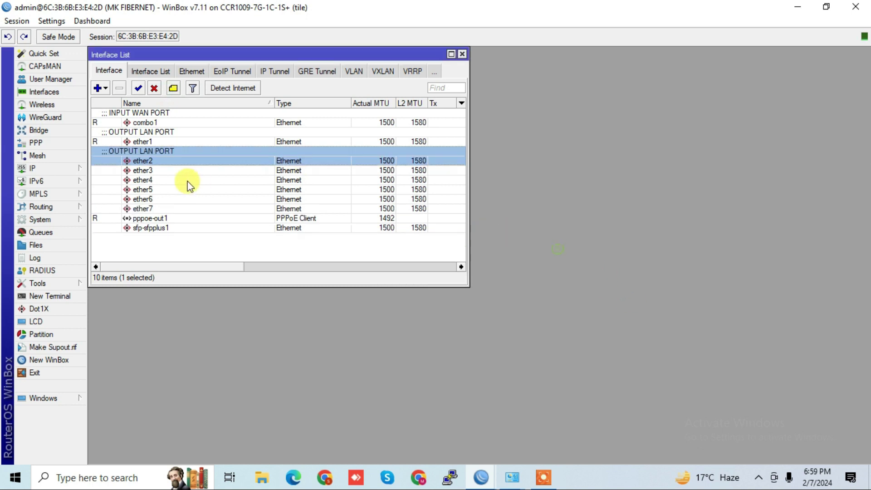
left_click(148, 170)
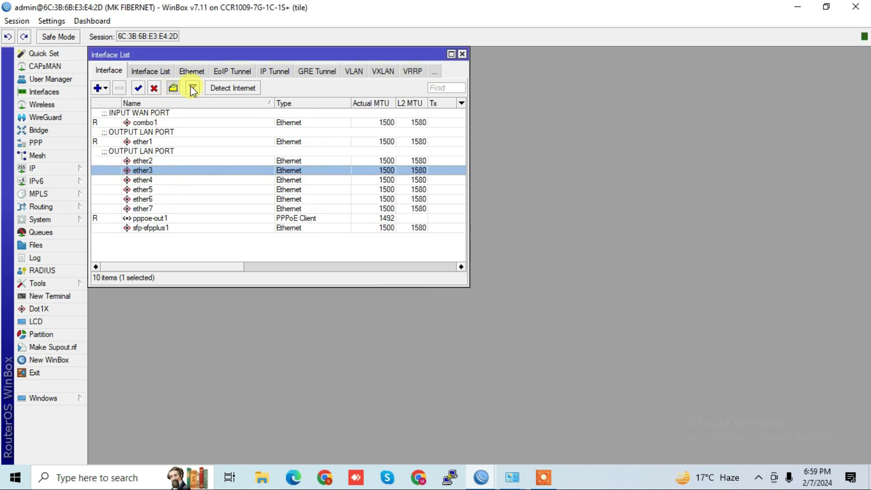
left_click(174, 89)
key("ctrl+v")
left_click(551, 248)
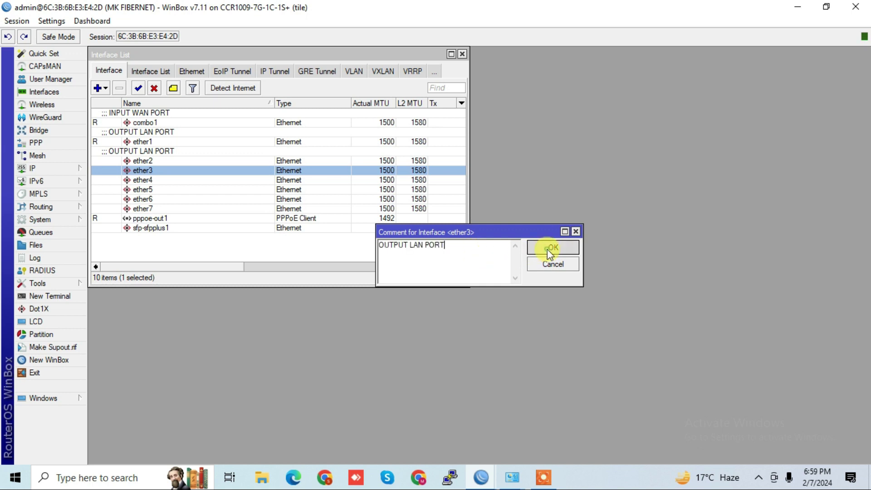
- Check ether2's properties without changes, then start a New Terminal
left_click(154, 141)
left_click(155, 160)
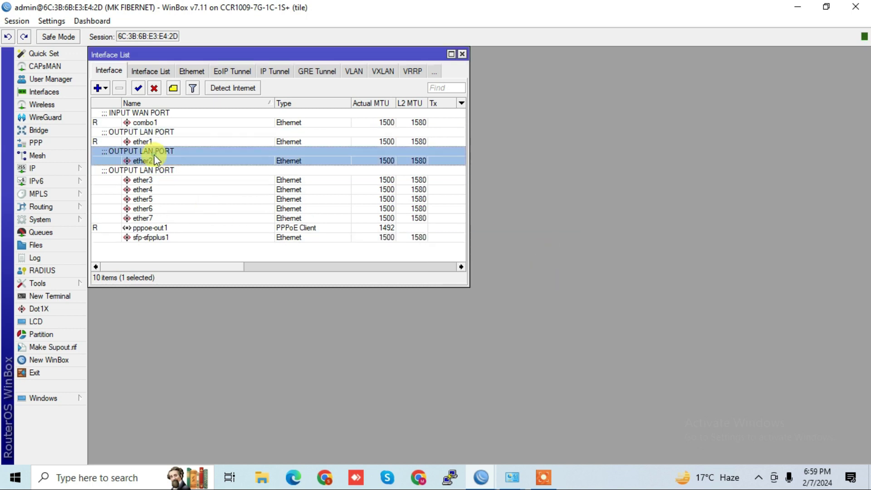
double_click(150, 173)
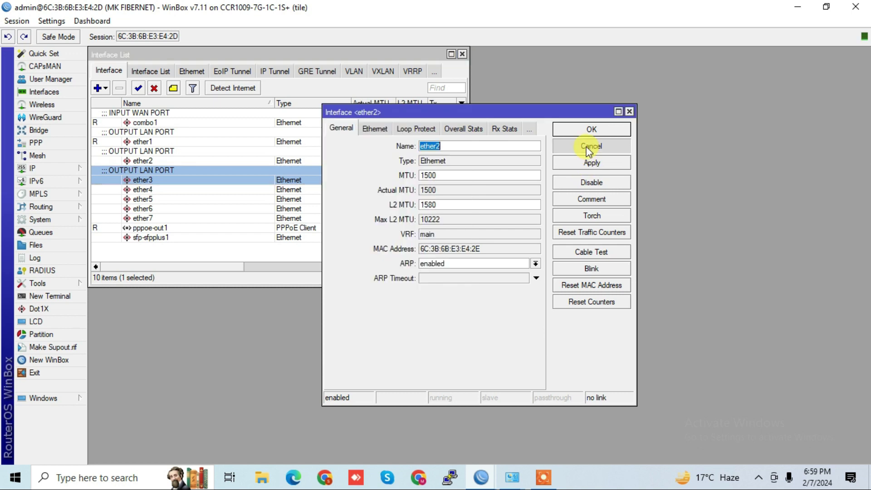
left_click(589, 148)
double_click(69, 293)
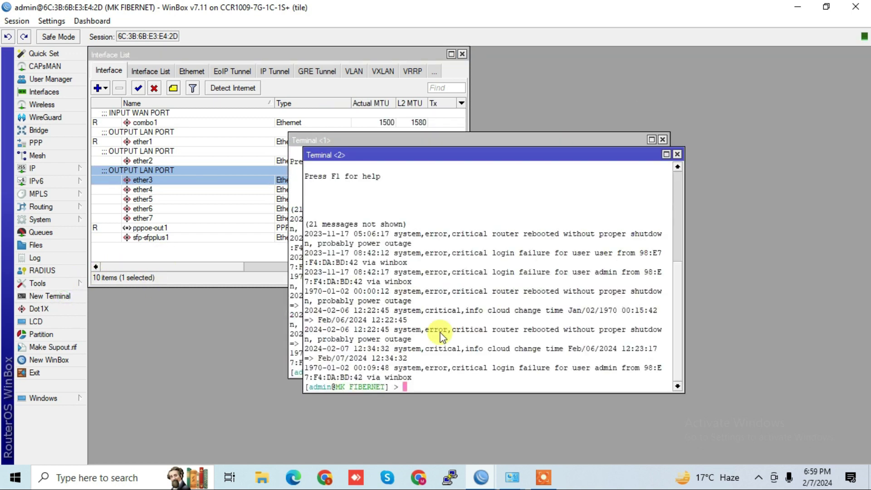
- Ping 8.8.8.8 from the terminal, stop after five replies, and close Terminal <2>
type("ping 8.8.8.8")
key("Return")
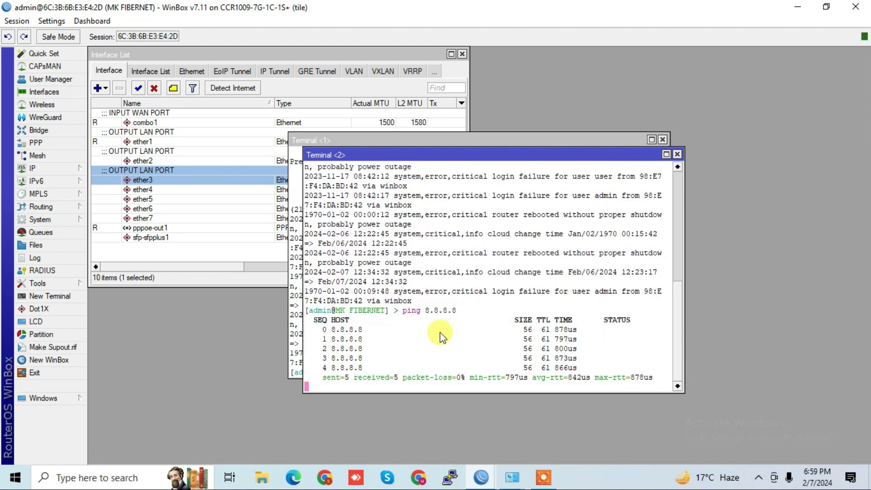
key("ctrl+c")
left_click(678, 153)
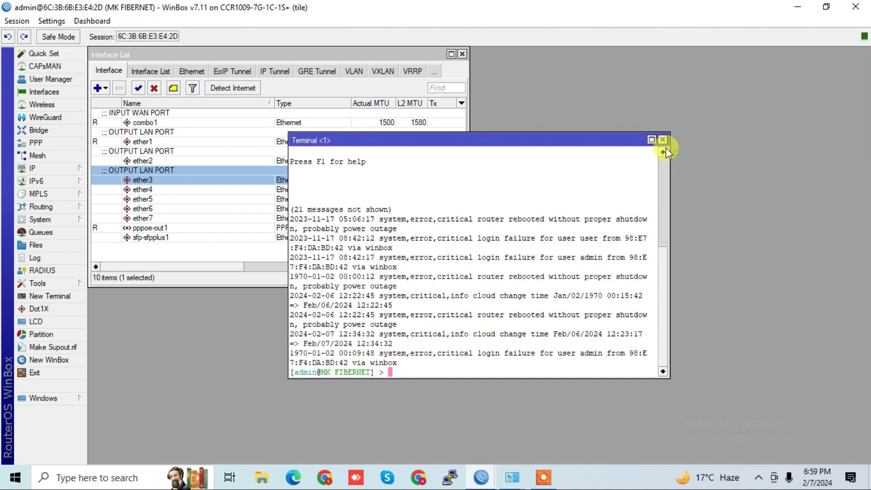
- Close Terminal <1> and select ether1, ether2 and ether3 in the Interface List
left_click(663, 139)
left_click(143, 143)
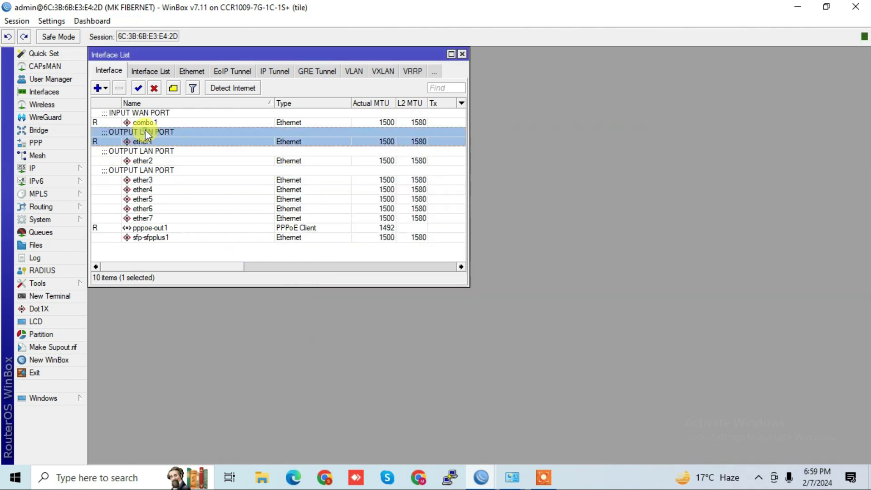
left_click(145, 161)
left_click(150, 173)
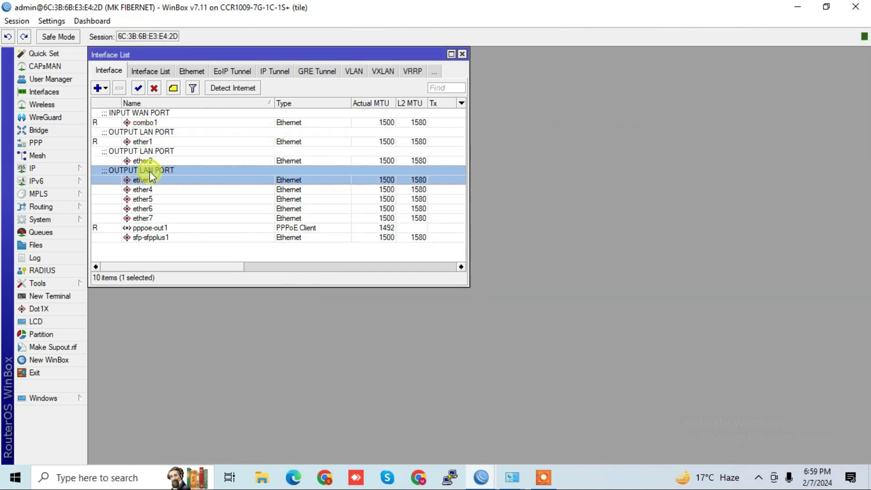
- Add a new bridge named LOCAL in the Bridge window
left_click(50, 130)
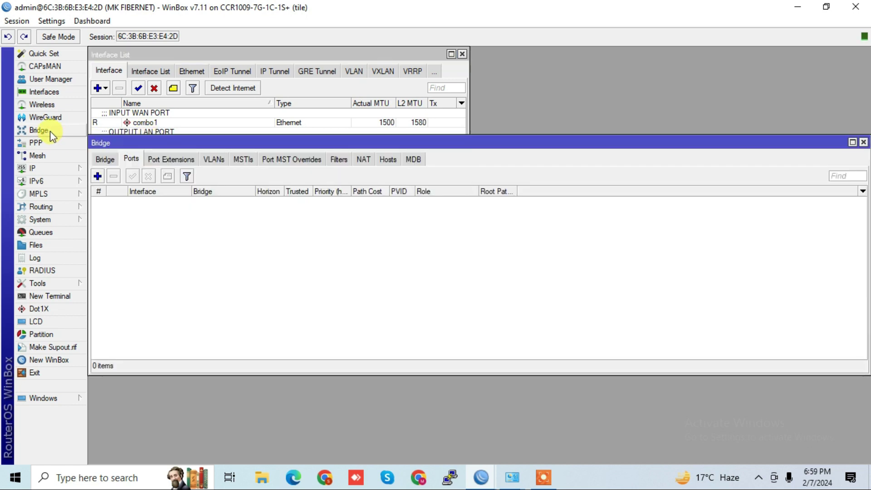
left_click(105, 159)
left_click(97, 176)
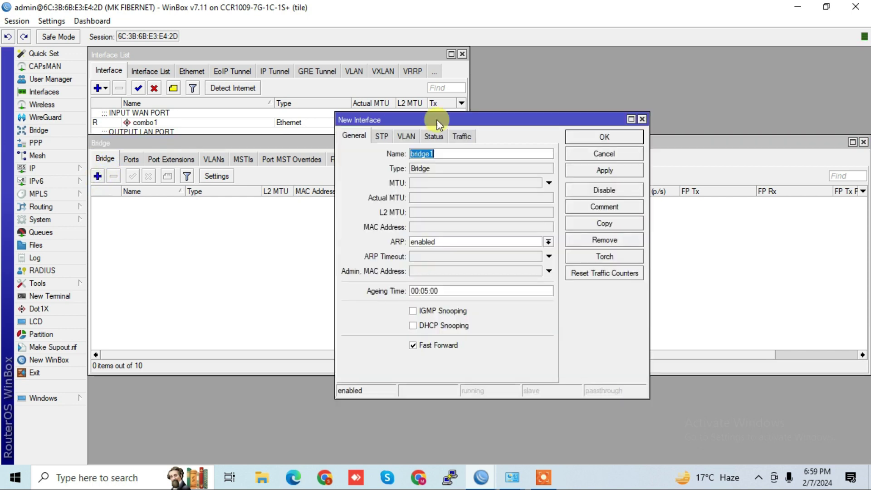
type("LOCAL")
left_click(605, 170)
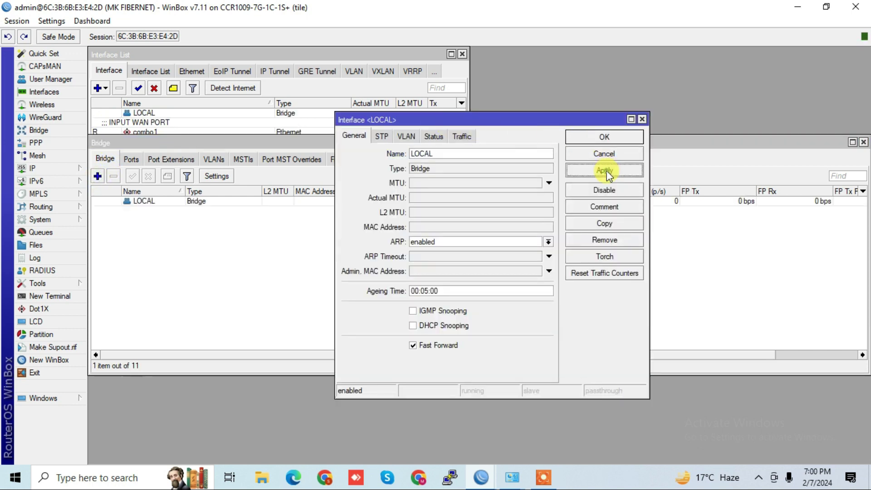
left_click(605, 137)
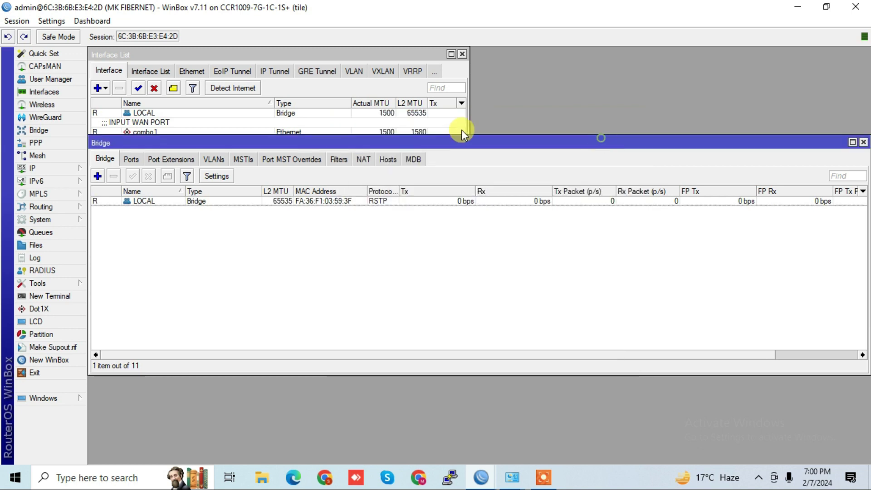
- Add ether1 as a port of bridge LOCAL on the Ports tab
left_click(130, 162)
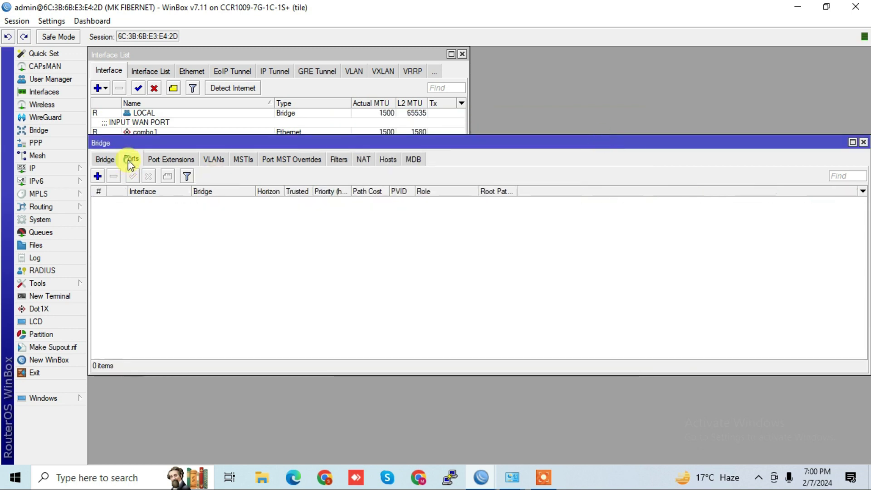
left_click(98, 176)
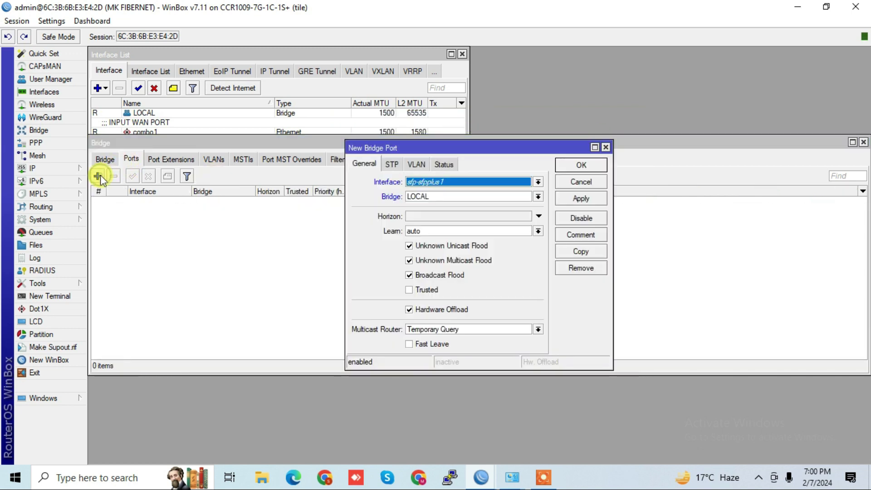
left_click(433, 183)
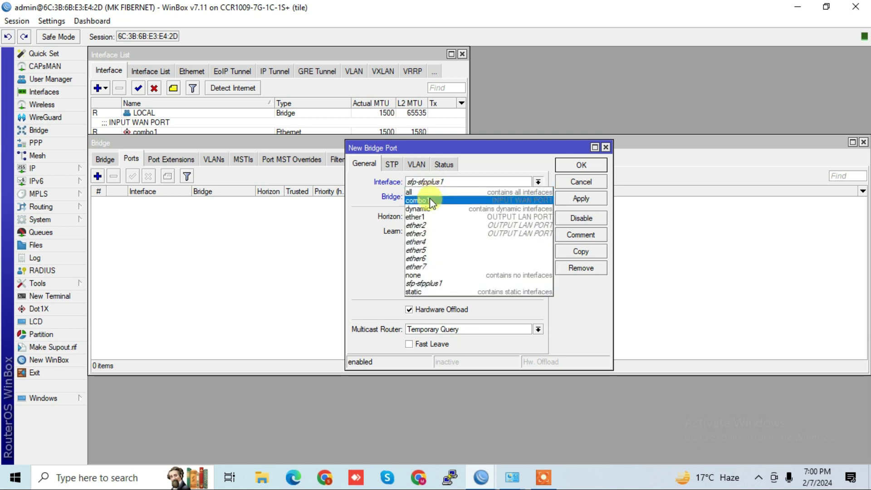
left_click(426, 216)
left_click(573, 200)
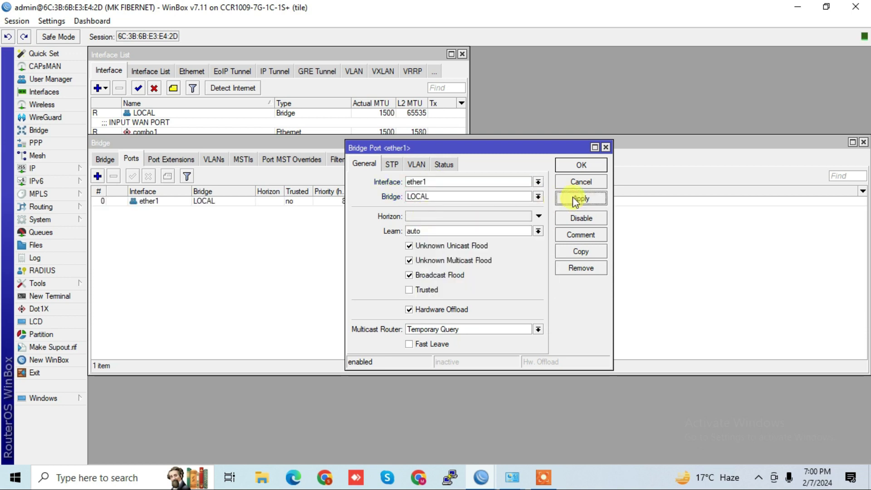
left_click(581, 166)
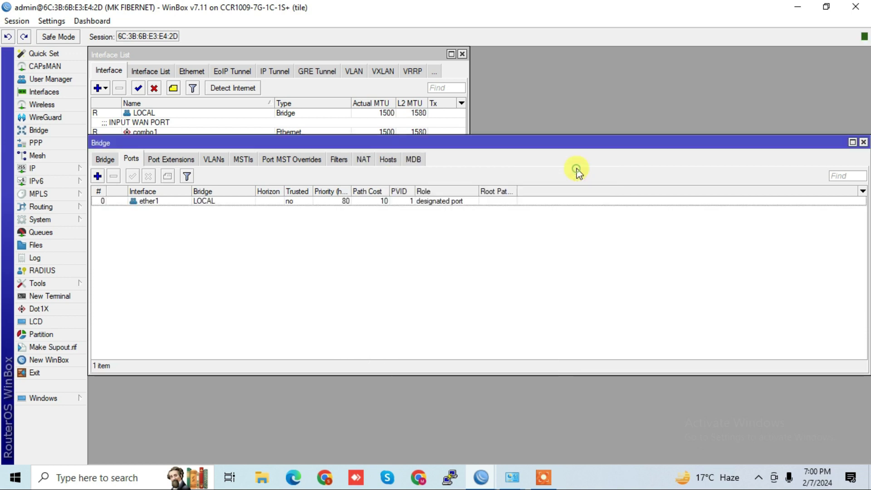
left_click(97, 176)
- Reconnect to the router after the session drops
left_click(425, 183)
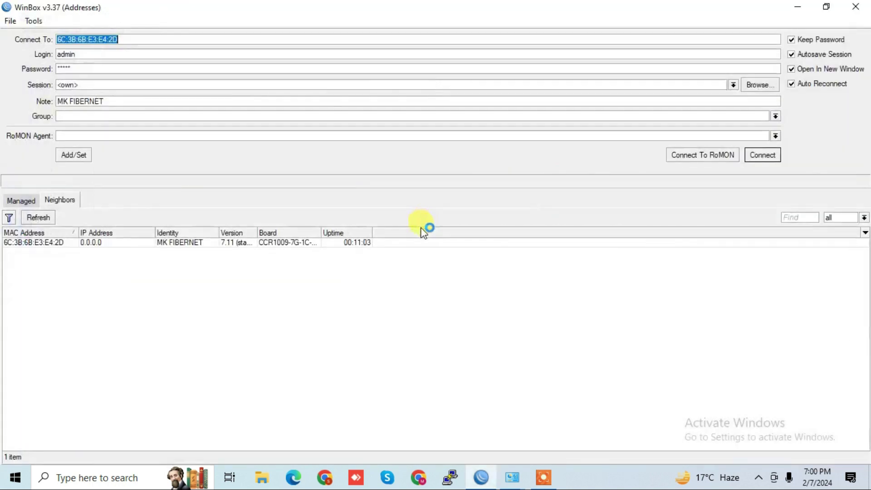
left_click(786, 155)
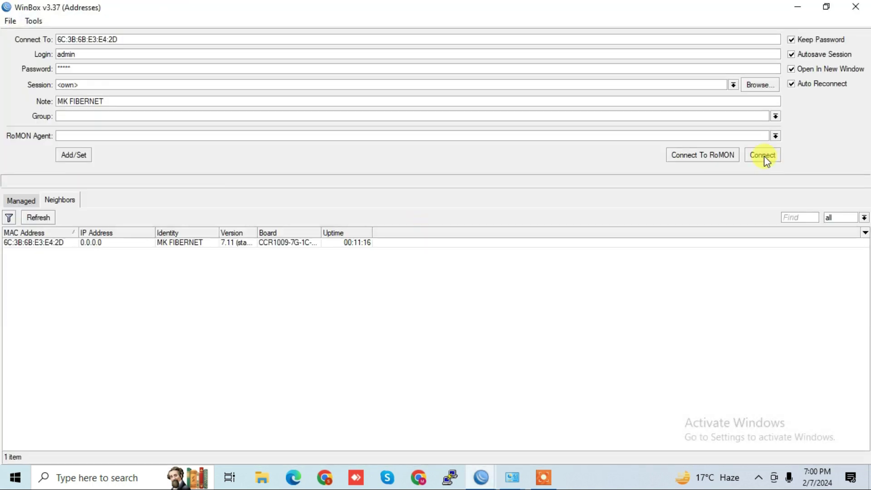
left_click(764, 156)
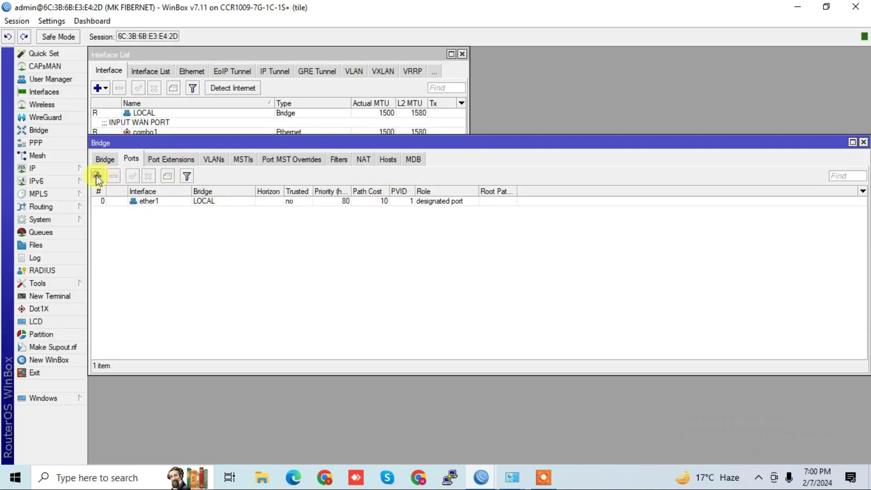
- Add ether2 and ether3 as ports of bridge LOCAL
left_click(97, 177)
left_click(415, 183)
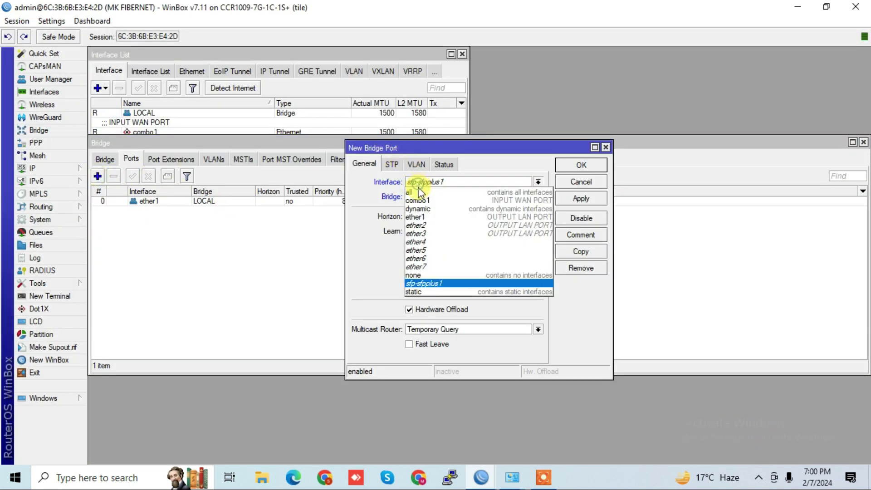
left_click(426, 225)
left_click(590, 198)
left_click(586, 167)
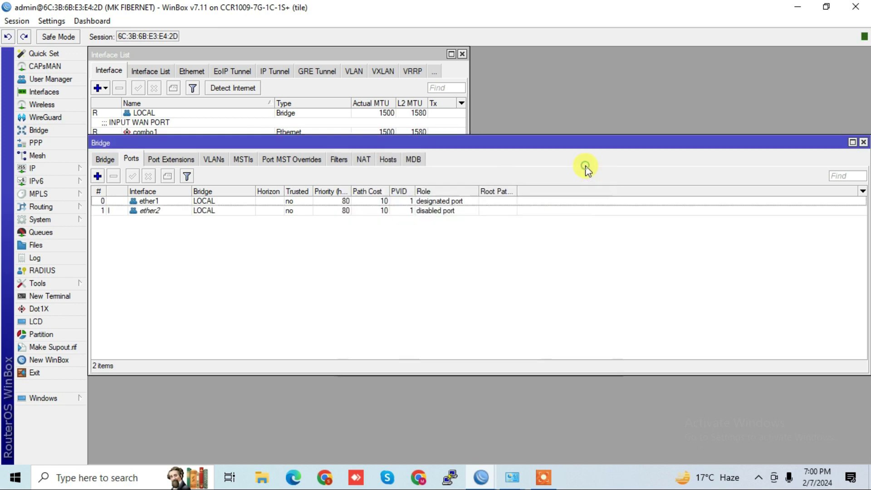
left_click(97, 176)
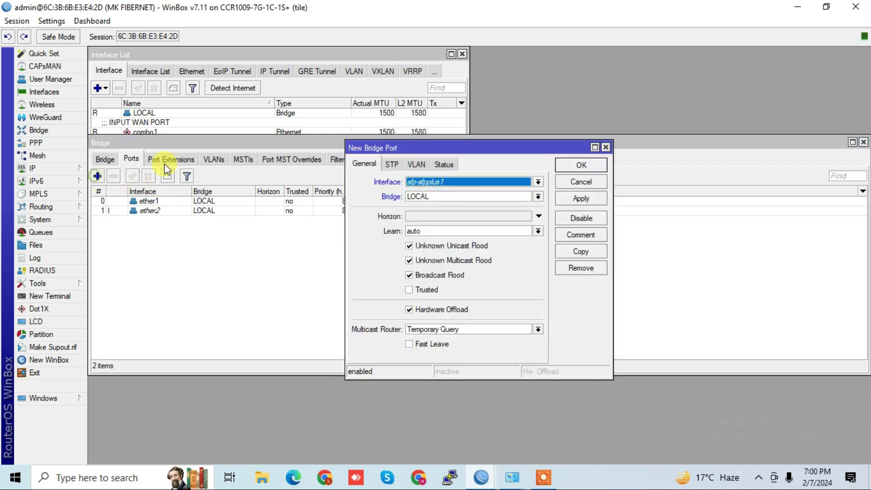
left_click(448, 182)
left_click(430, 233)
left_click(579, 200)
left_click(581, 165)
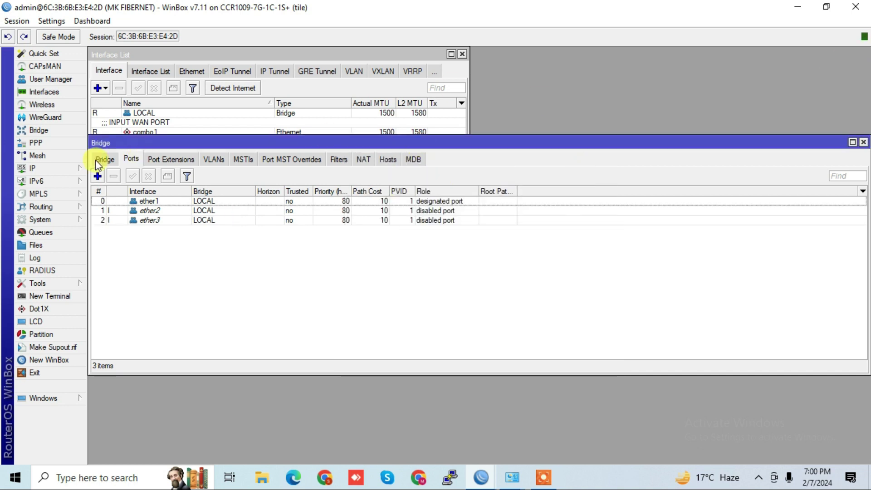
left_click(77, 169)
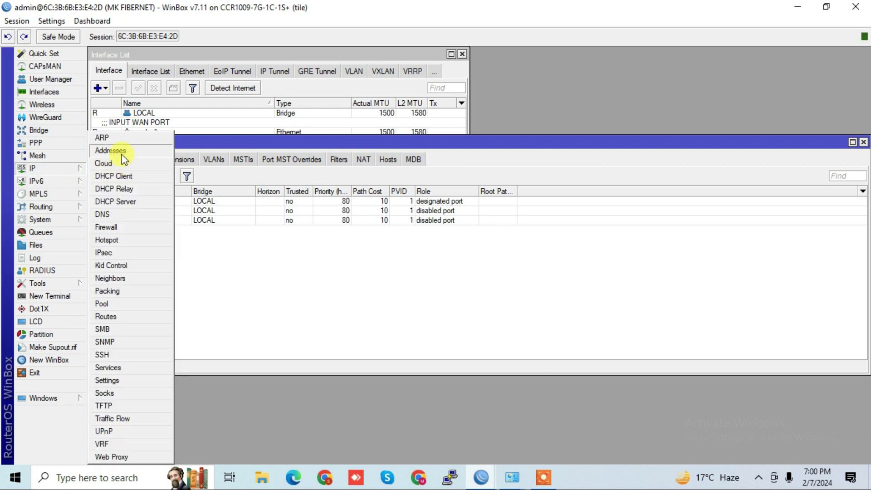
- Add address 192.168.1.1/24 on interface LOCAL in IP > Addresses
left_click(121, 154)
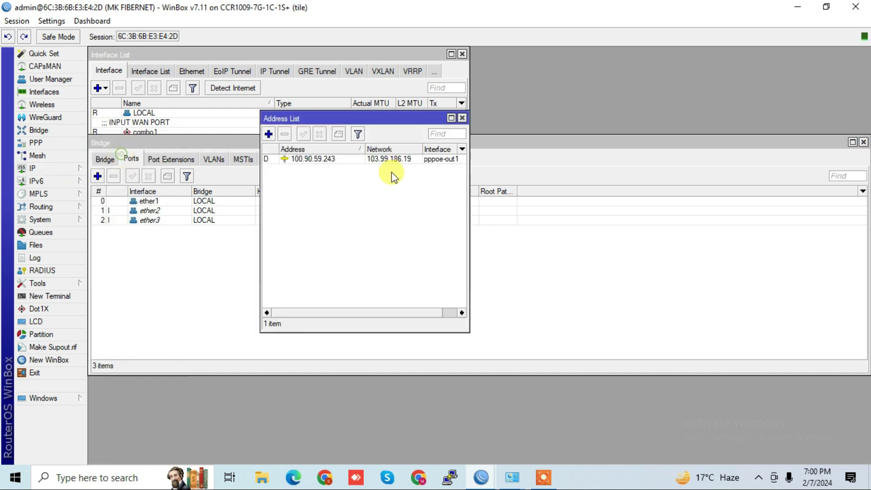
left_click(269, 135)
type("192.168.1.1")
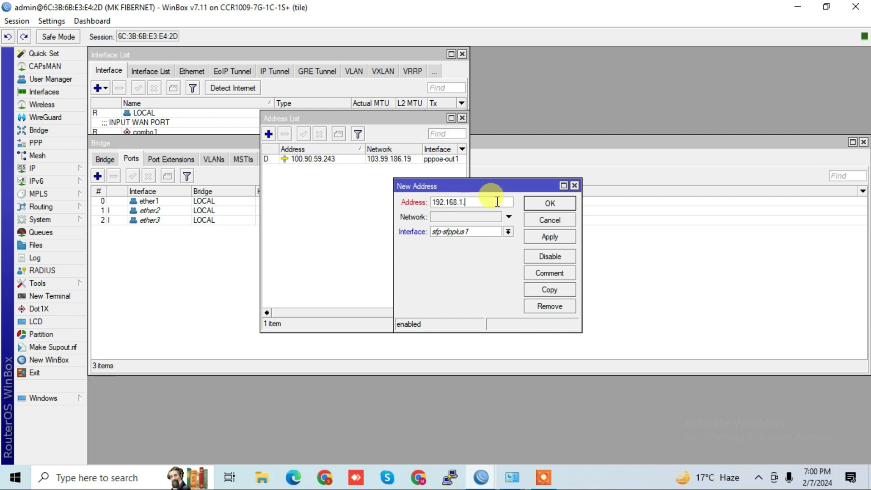
type("/")
left_click(479, 232)
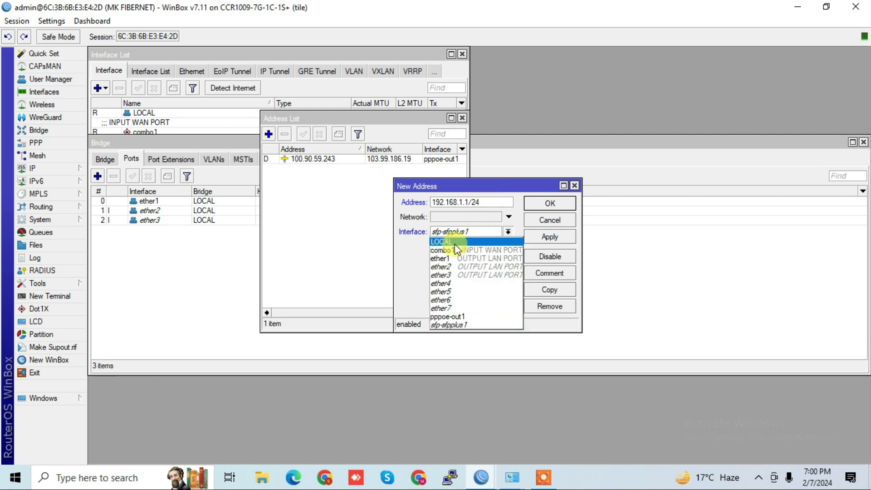
left_click(454, 242)
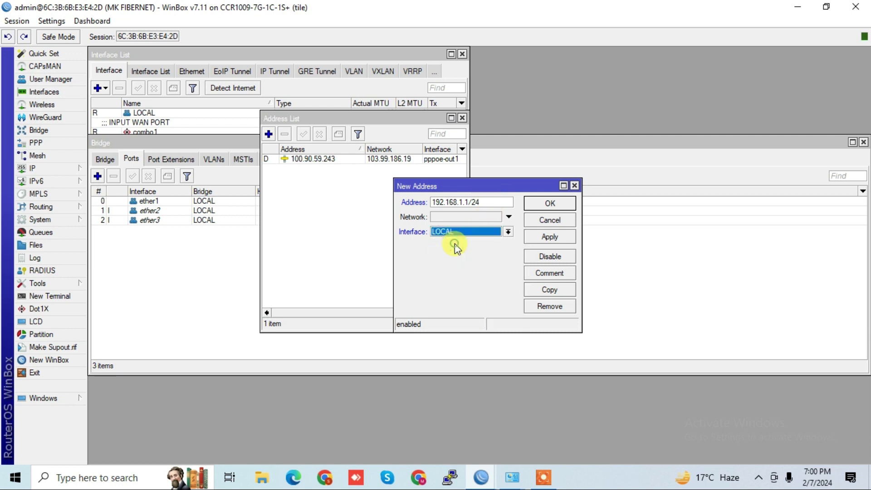
left_click(543, 481)
left_click(454, 456)
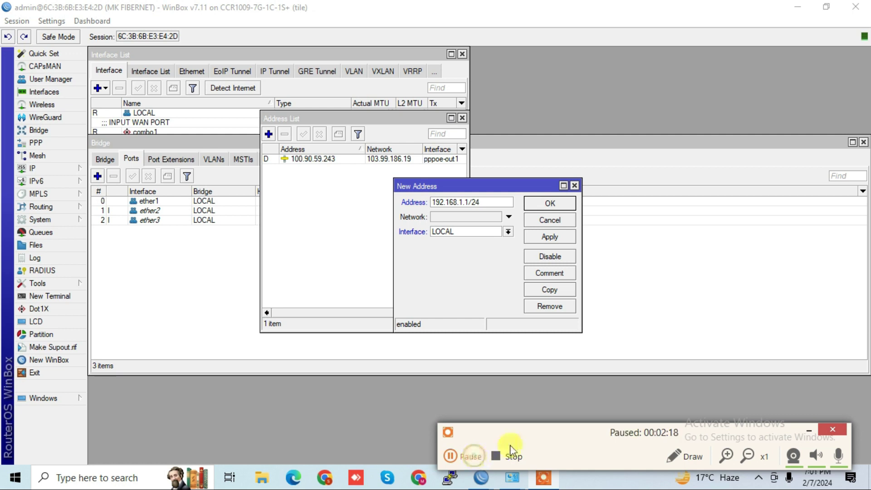
left_click(810, 429)
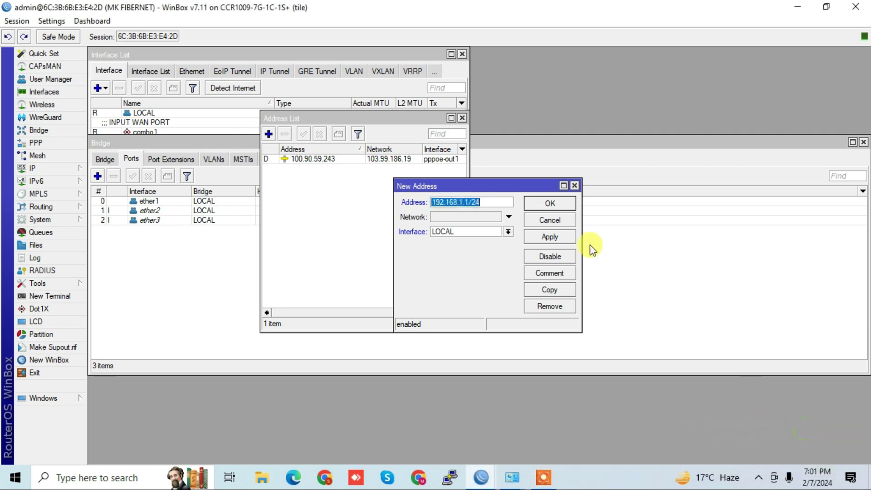
left_click(559, 235)
left_click(551, 204)
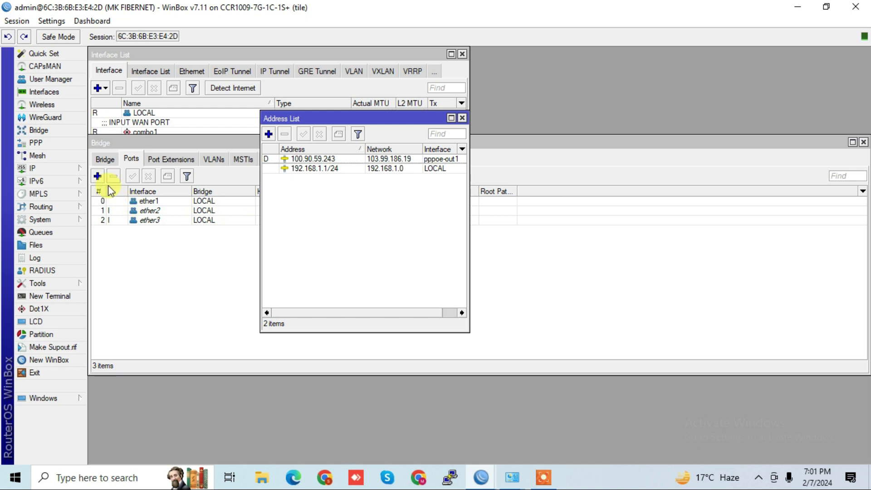
- Create a srcnat rule with action masquerade under IP > Firewall > NAT
left_click(80, 170)
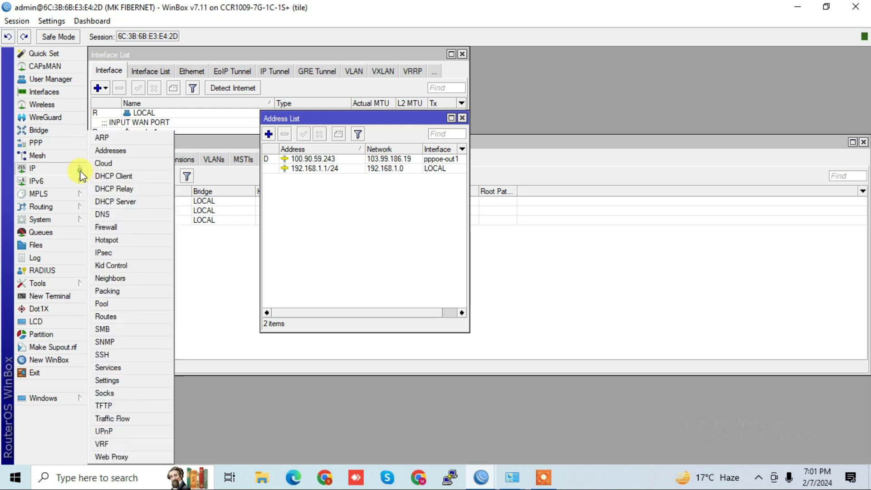
left_click(108, 227)
left_click(255, 155)
left_click(200, 177)
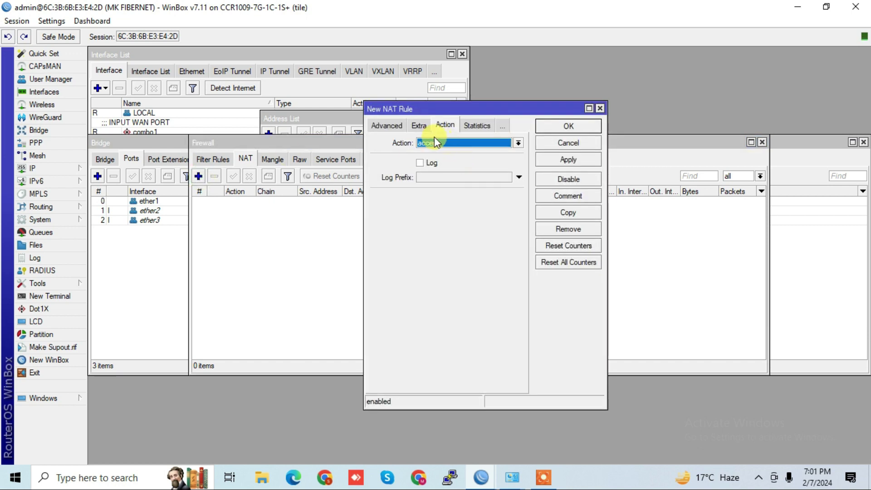
left_click(376, 129)
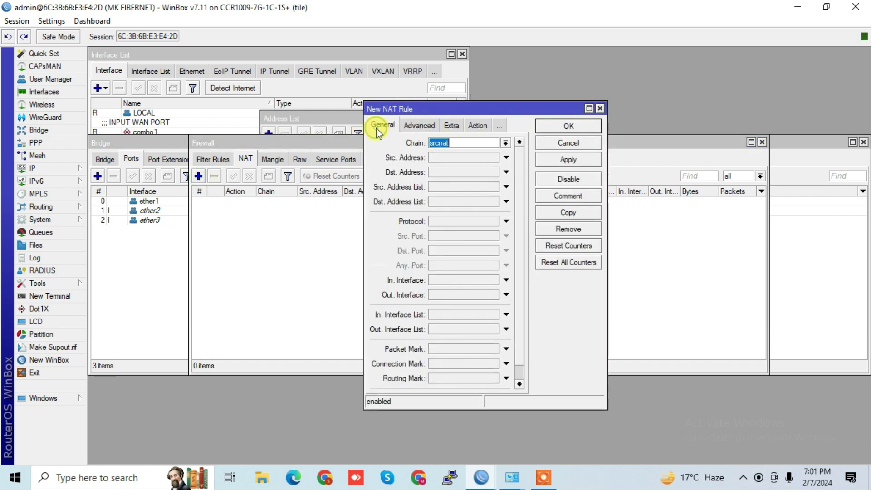
left_click(477, 127)
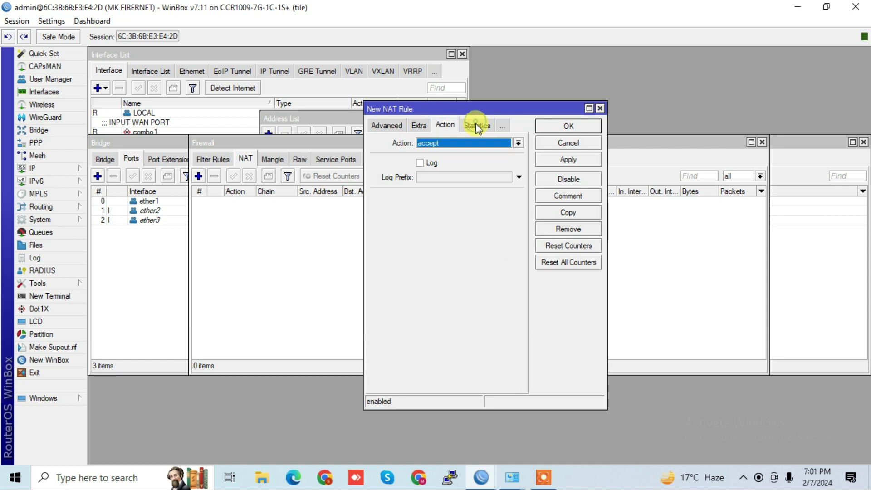
left_click(465, 143)
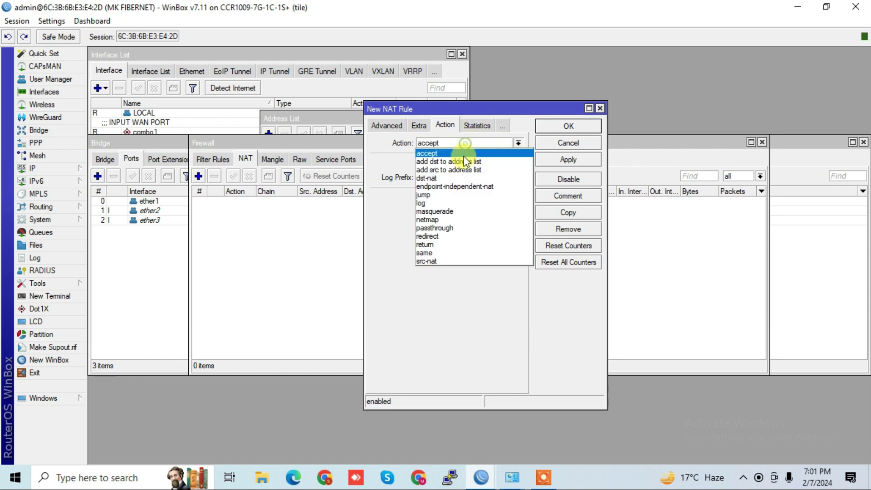
left_click(451, 209)
left_click(584, 160)
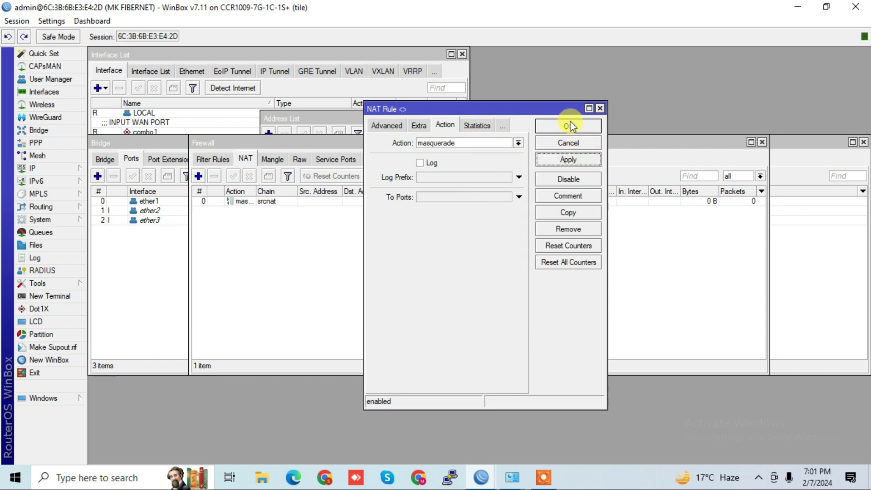
left_click(570, 124)
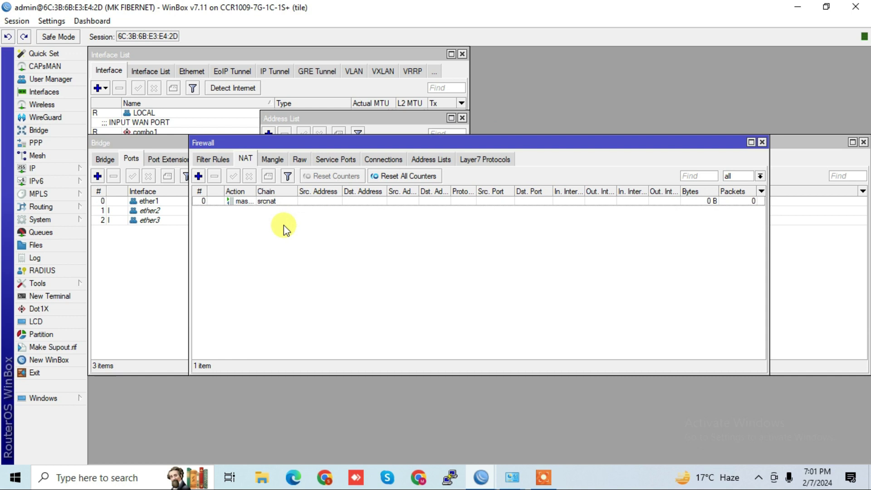
- Run Hotspot Setup on LOCAL, accepting 192.168.1.1/24, the address pool, and skipping certificate and SMTP
left_click(78, 173)
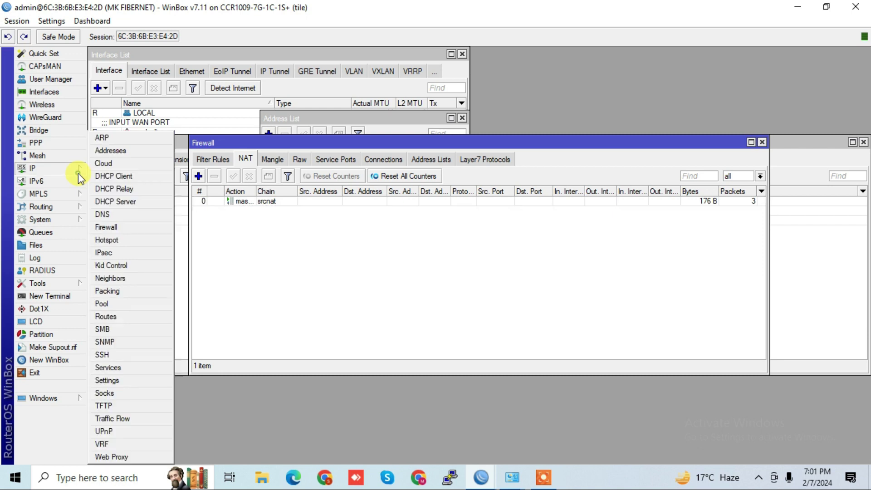
left_click(105, 239)
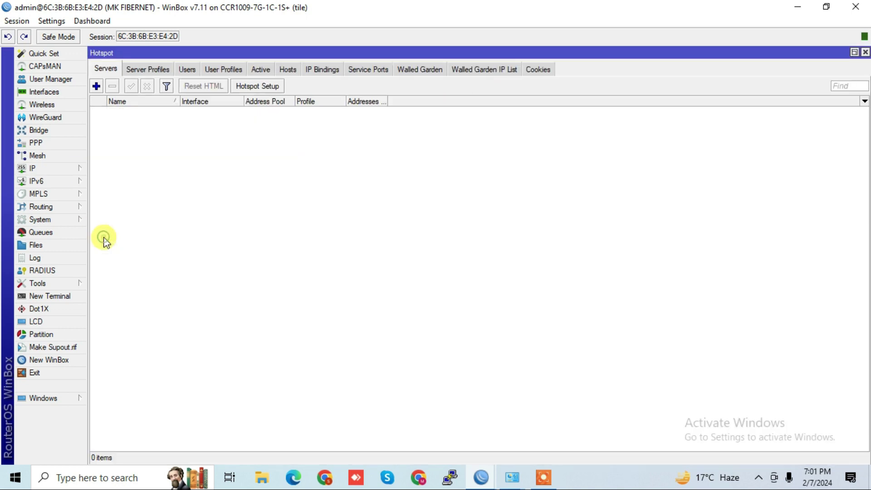
left_click(258, 87)
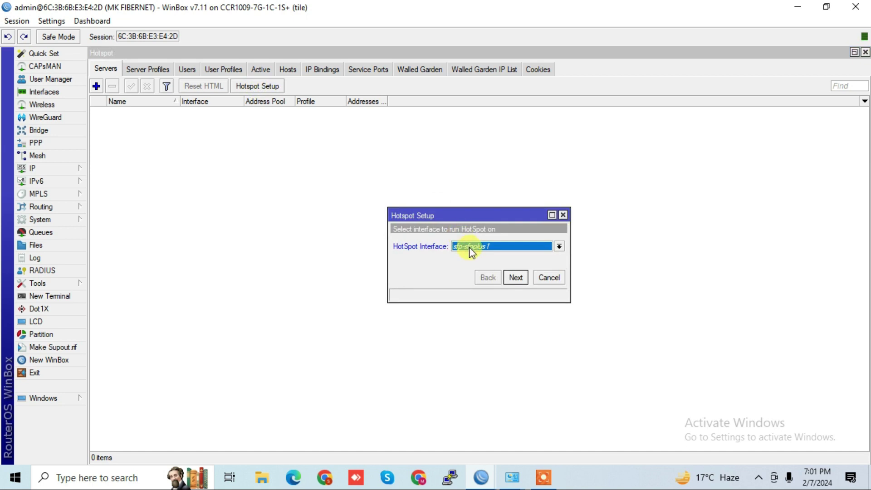
left_click(469, 247)
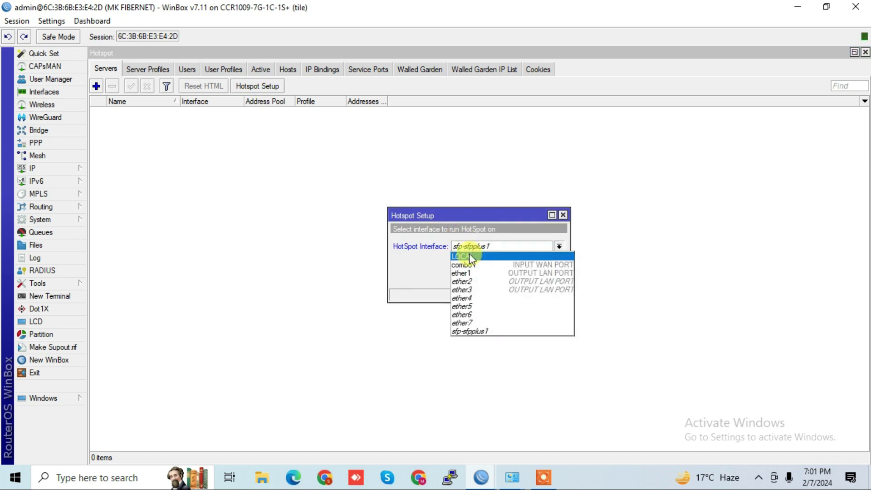
left_click(469, 256)
left_click(516, 278)
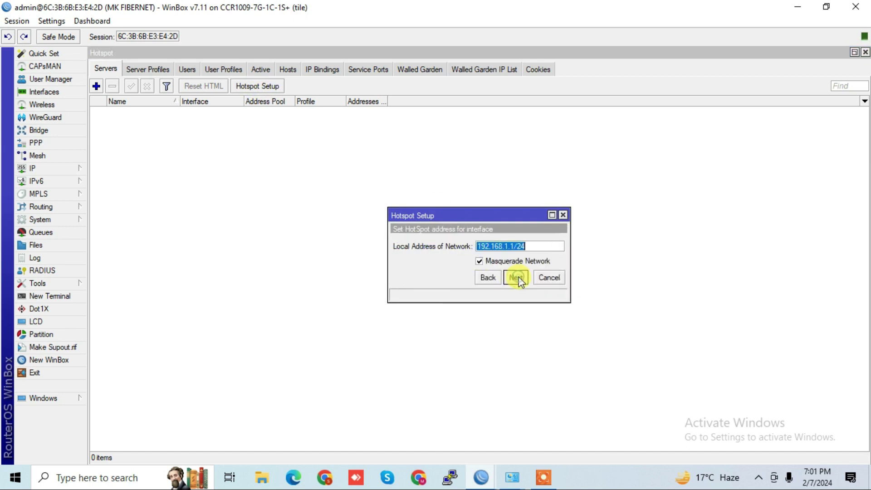
left_click(516, 278)
left_click(516, 277)
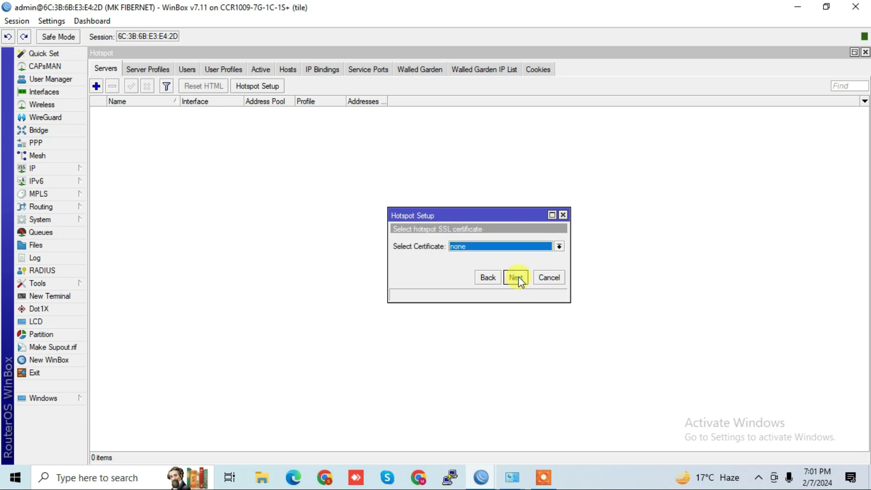
left_click(516, 277)
left_click(516, 277)
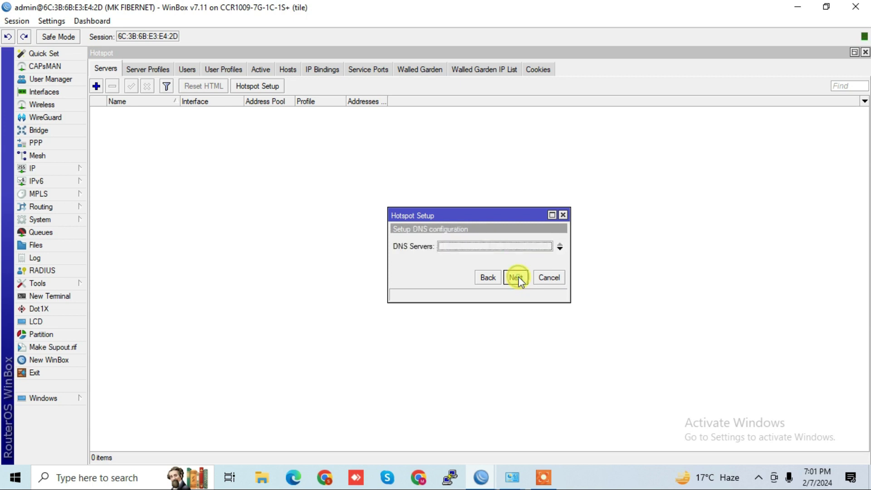
- Set the hotspot DNS servers to 8.8.8.8 plus a second server
left_click(493, 248)
type("8")
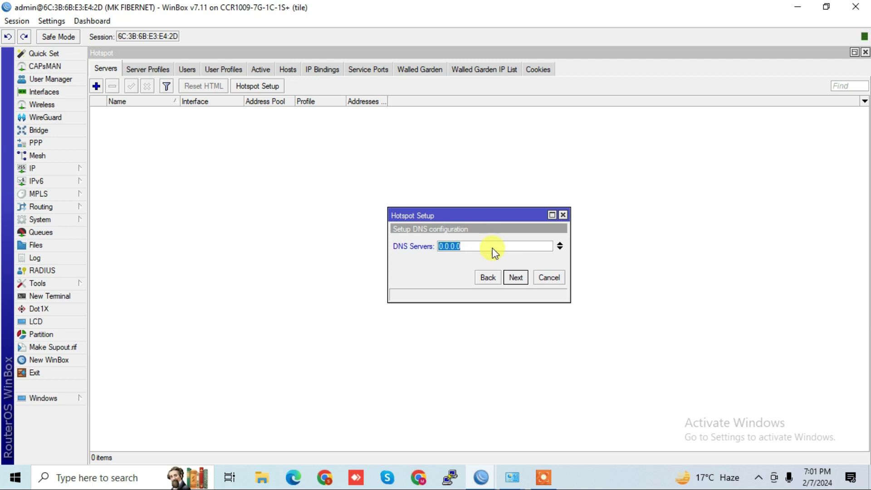
type(".8.8.8")
left_click(560, 246)
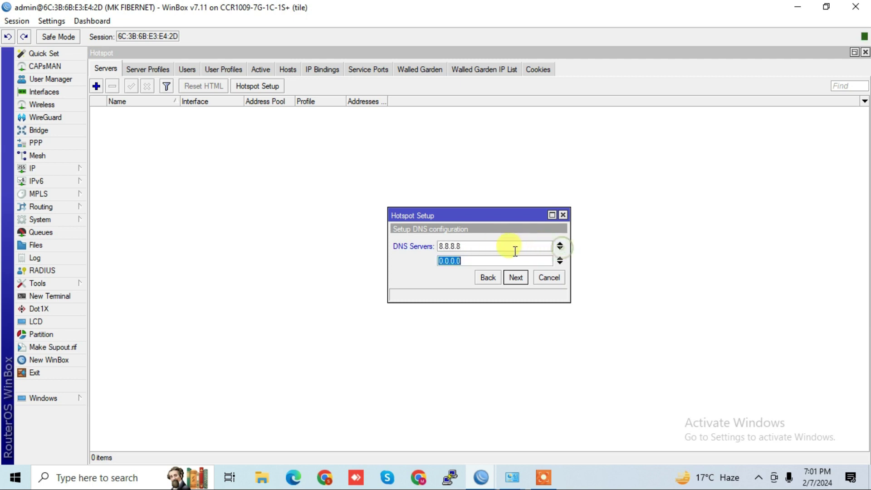
type("4.2.2.2")
left_click(514, 278)
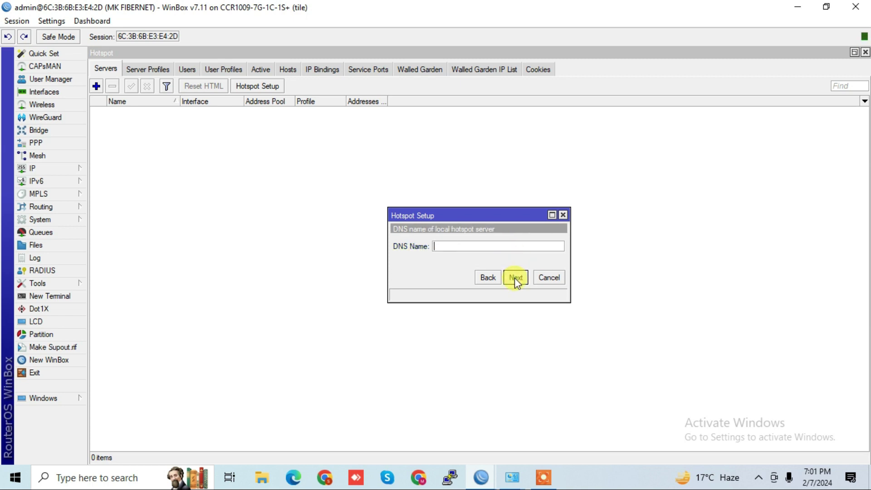
- Set DNS name MKFIBERNET.NET and a hotspot user password, then finish the setup
type("MKFIBERNET.NET")
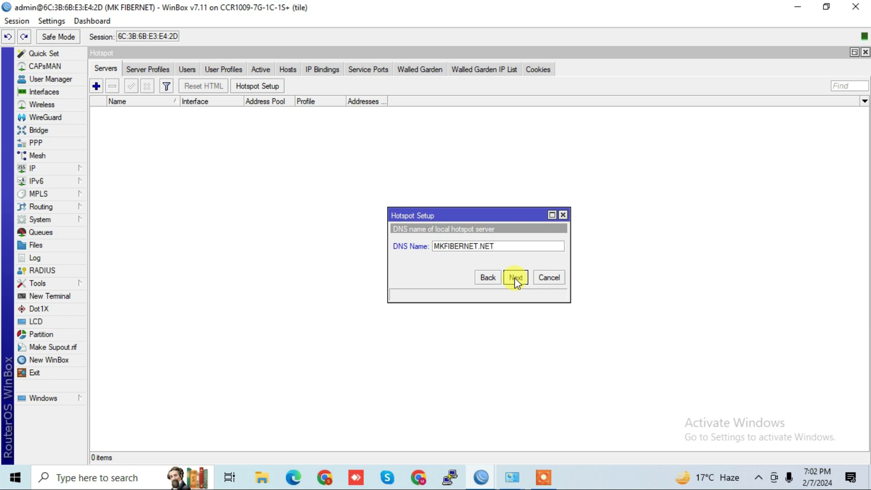
left_click(515, 278)
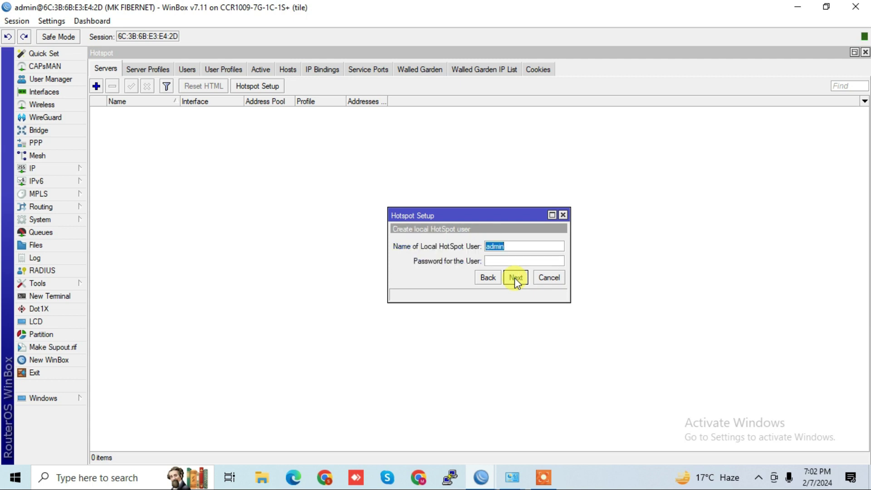
left_click(499, 262)
type("a")
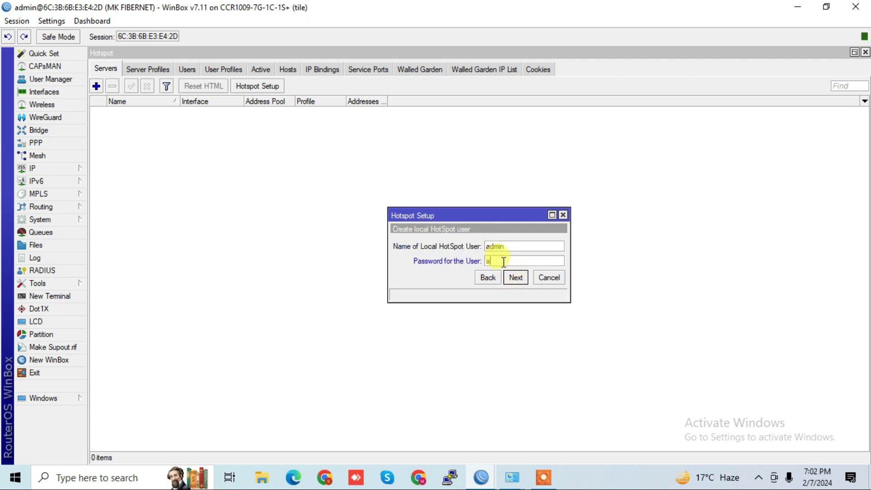
left_click(516, 278)
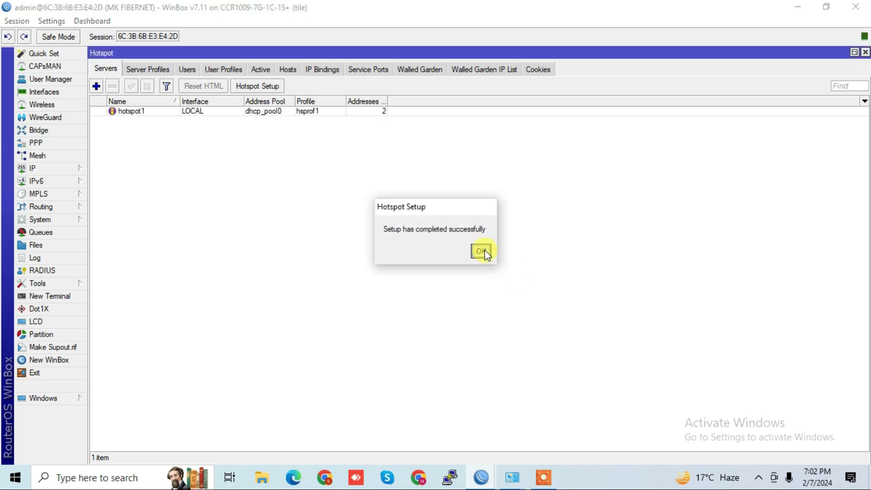
left_click(486, 254)
- Set Addresses Per MAC to 1 on hotspot server hotspot1
double_click(266, 112)
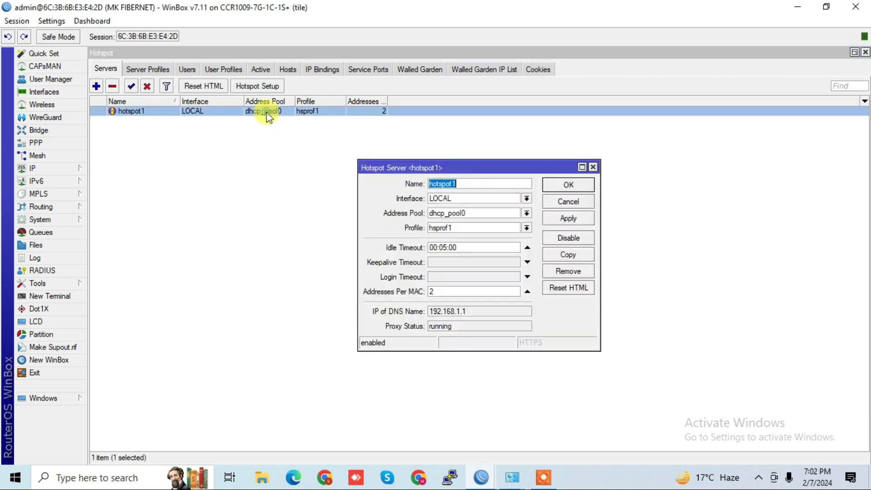
left_click(446, 291)
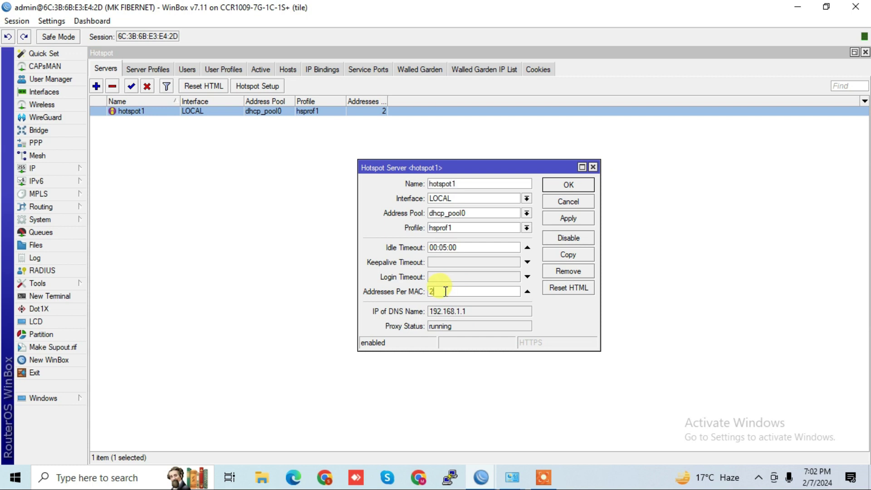
type("1")
left_click(568, 218)
left_click(562, 187)
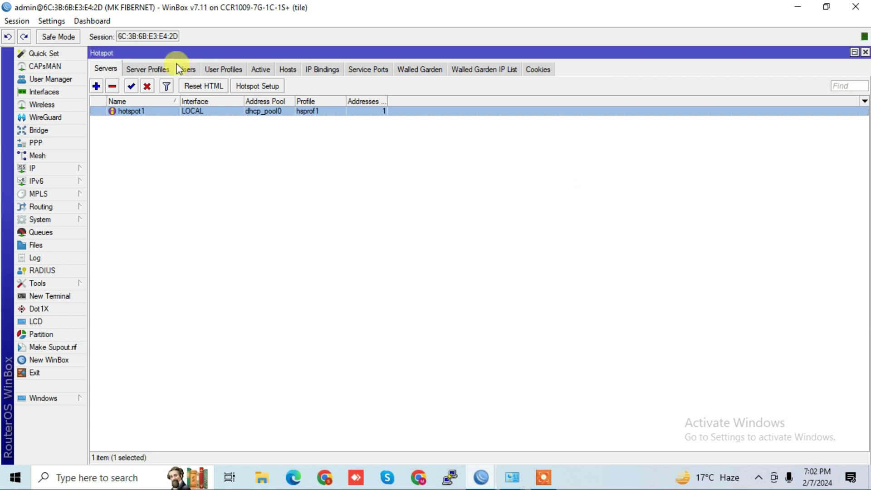
- Enable MAC and MAC Cookie login methods in server profile hsprof1
left_click(156, 68)
double_click(192, 120)
left_click(369, 157)
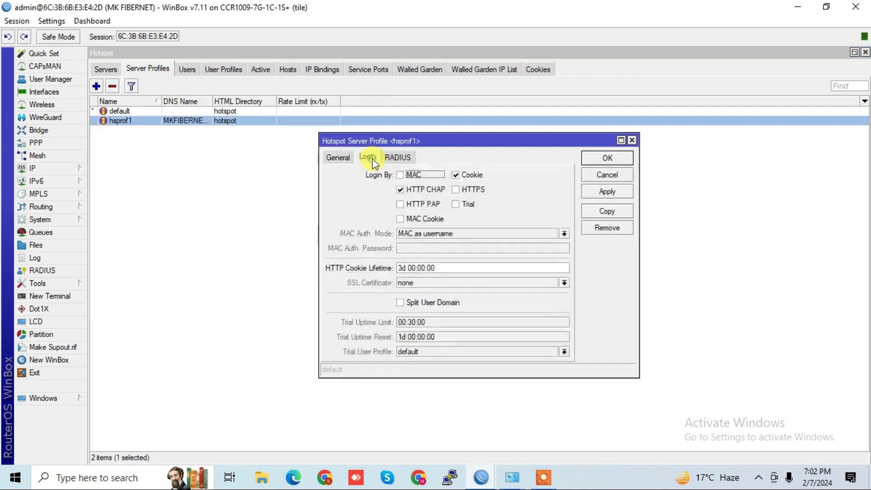
left_click(401, 175)
left_click(401, 175)
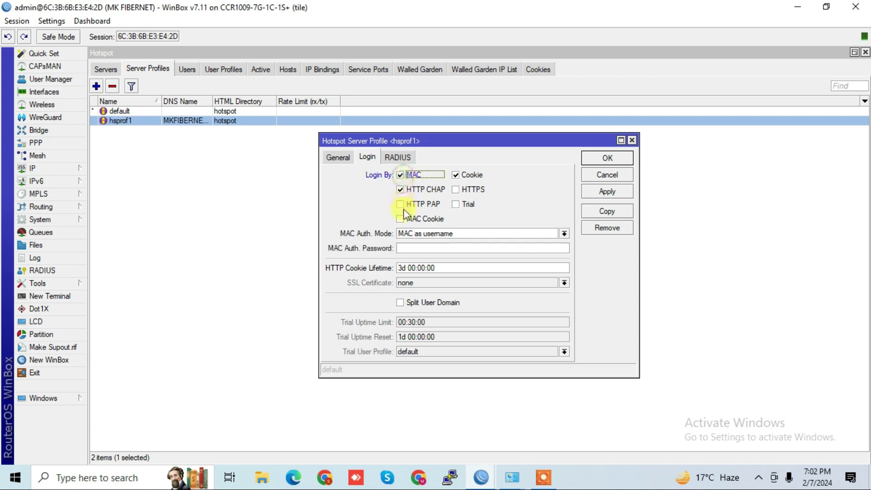
left_click(401, 218)
left_click(608, 191)
left_click(605, 162)
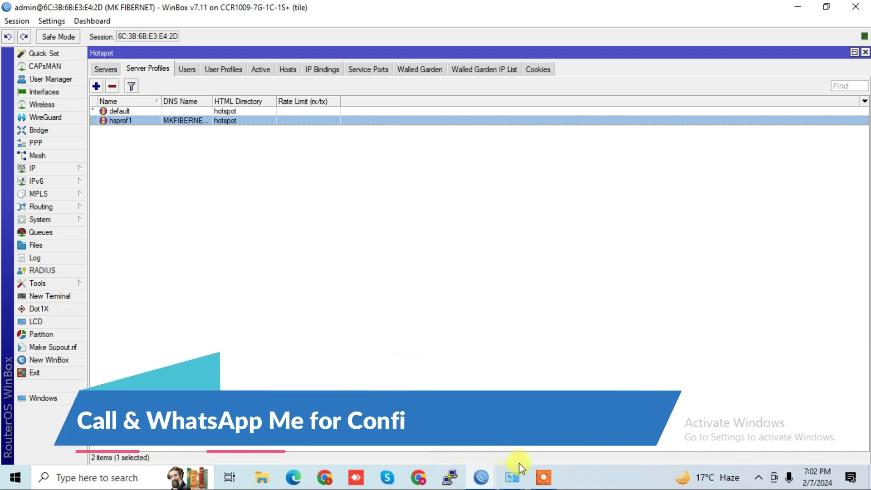
- Disable the Ethernet adapter from its status window, then re-enable it so the PC reconnects
mouse_move(516, 471)
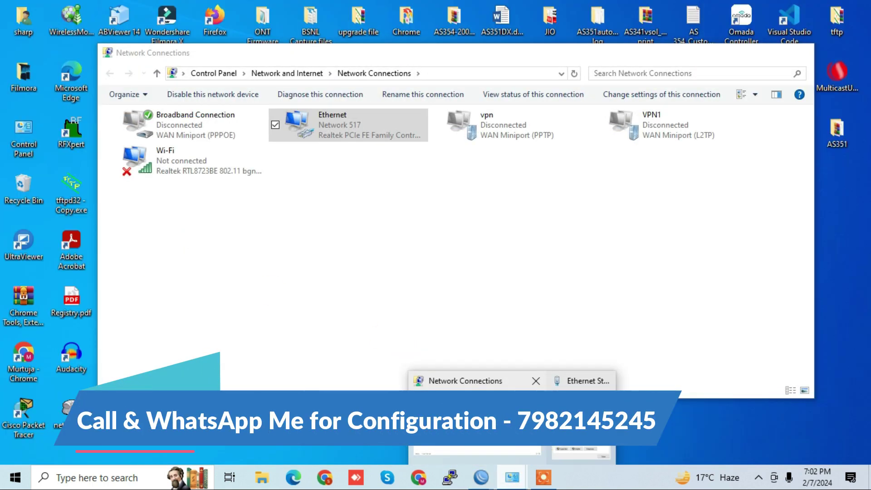
left_click(476, 420)
double_click(356, 116)
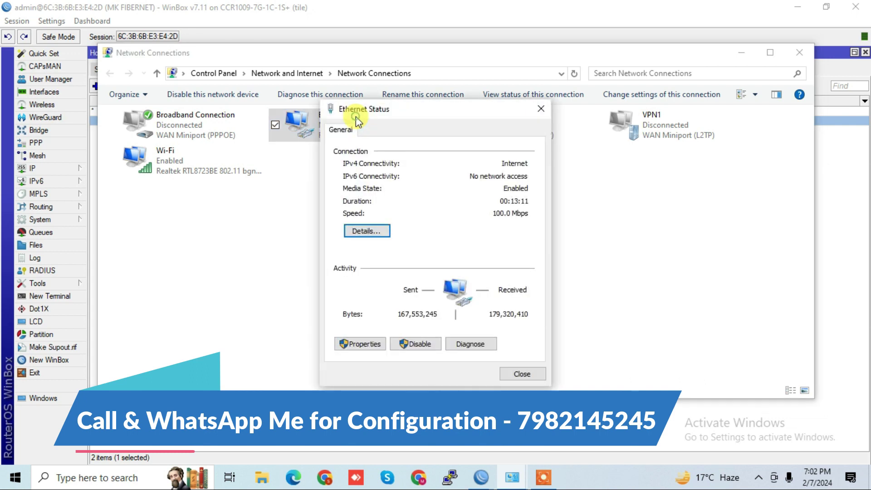
left_click(412, 343)
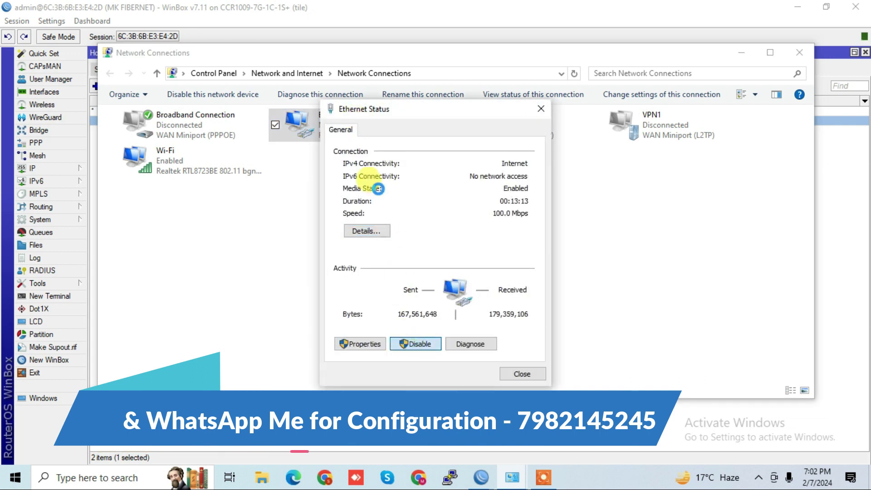
double_click(329, 129)
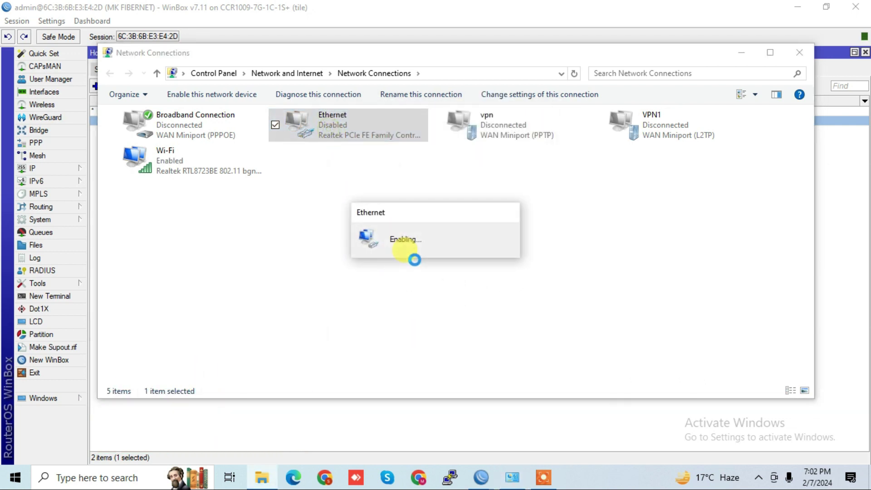